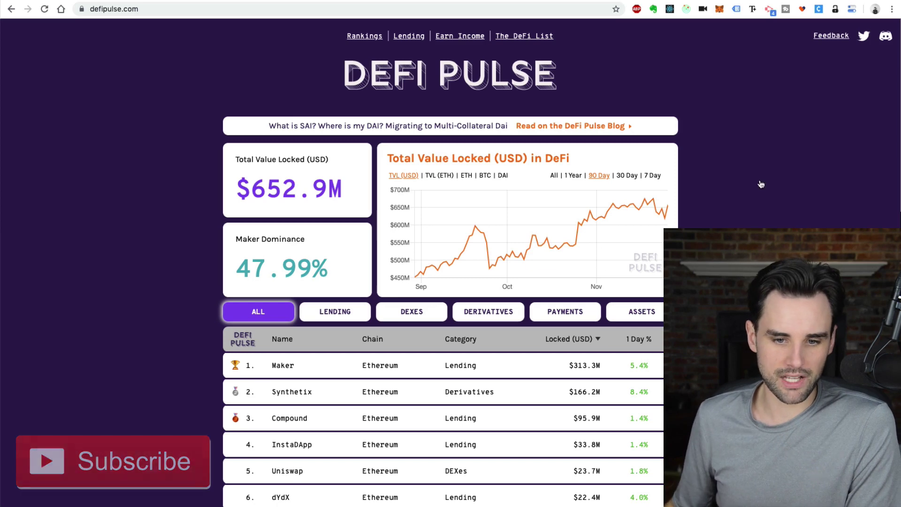
- Review the DeFi Pulse rankings, highlighting the top-ranked Maker row
{"action": "scroll", "coordinate": [451, 263], "scroll_direction": "down", "scroll_amount": 5}
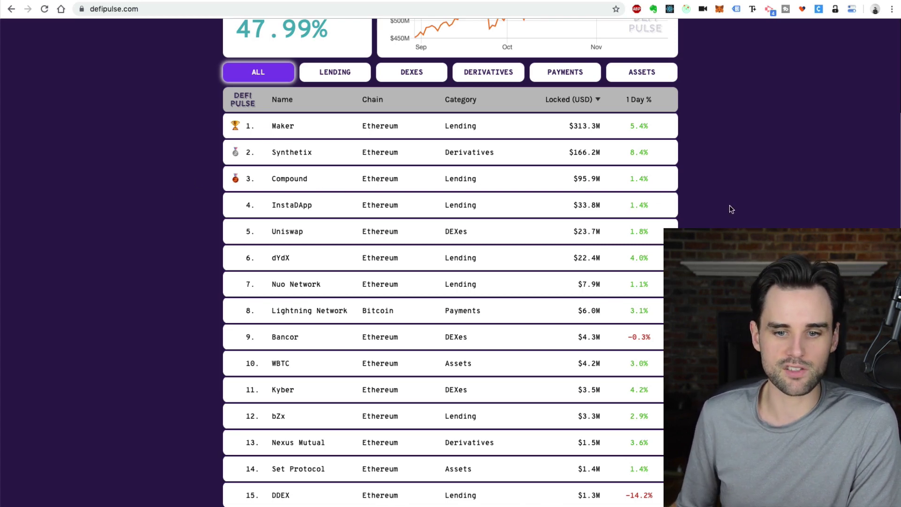
{"action": "scroll", "coordinate": [744, 222], "scroll_direction": "up", "scroll_amount": 4}
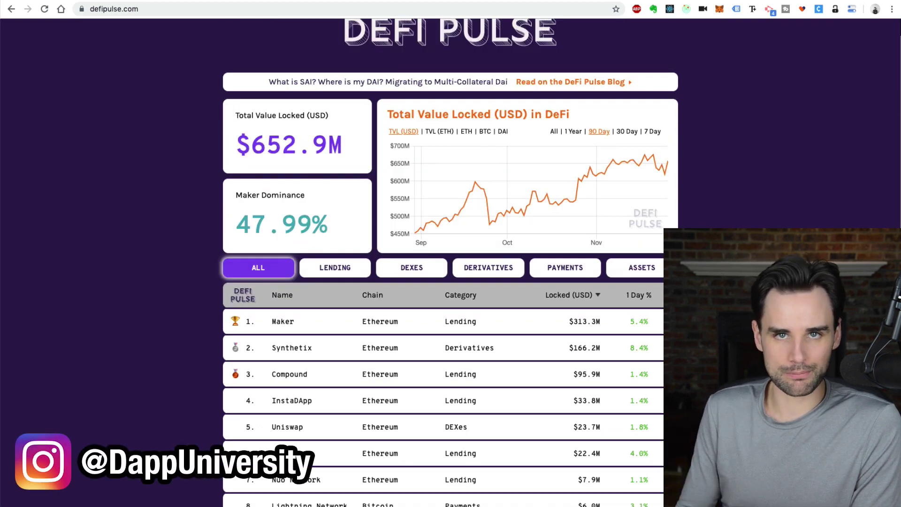
{"action": "scroll", "coordinate": [451, 263], "scroll_direction": "up", "scroll_amount": 1}
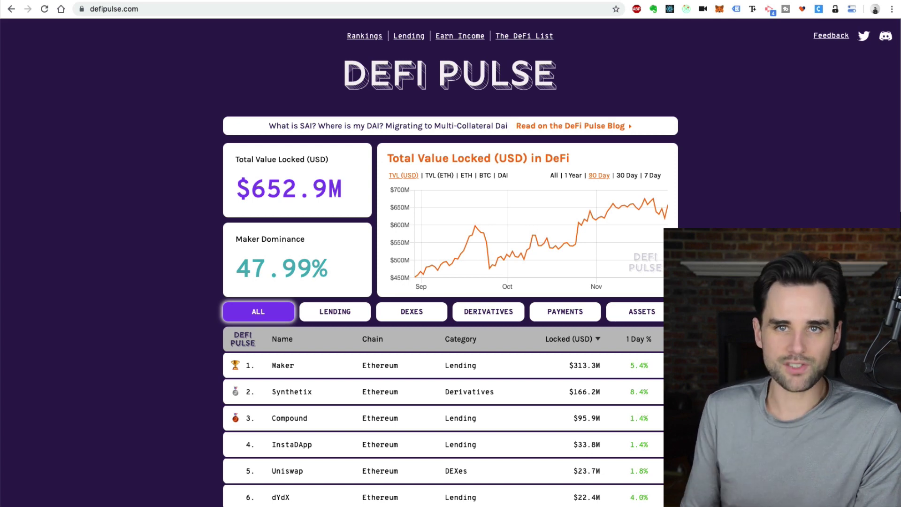
{"action": "scroll", "coordinate": [359, 161], "scroll_direction": "down", "scroll_amount": 5}
{"action": "scroll", "coordinate": [423, 55], "scroll_direction": "up", "scroll_amount": 2}
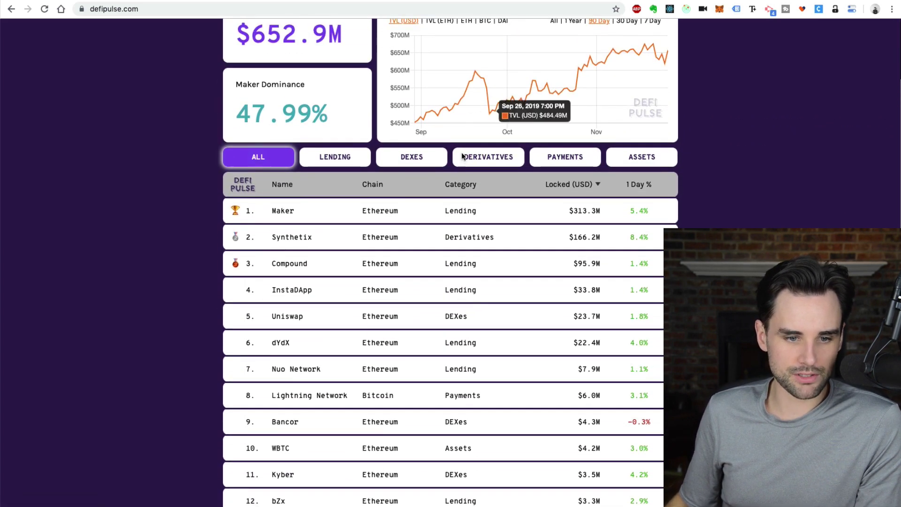
{"action": "left_click_drag", "start_coordinate": [209, 201], "coordinate": [680, 209]}
{"action": "left_click", "coordinate": [683, 213]}
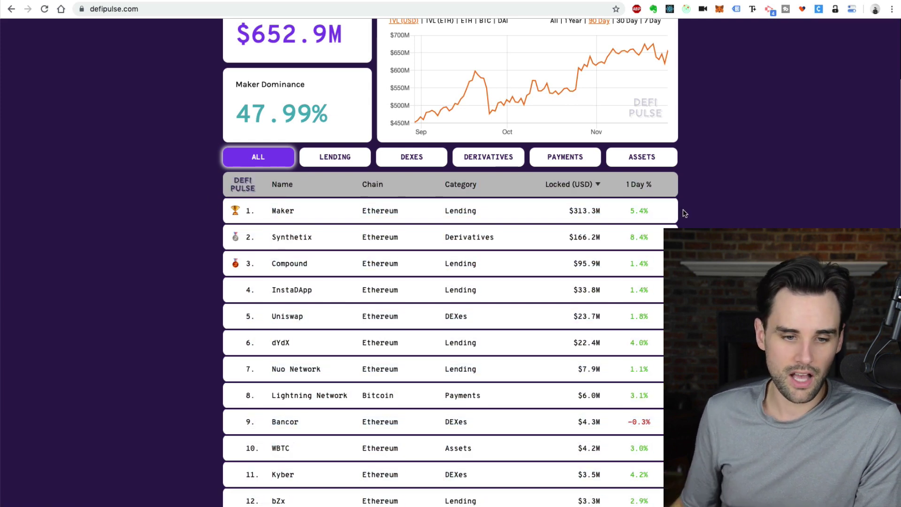
{"action": "scroll", "coordinate": [685, 213], "scroll_direction": "up", "scroll_amount": 1}
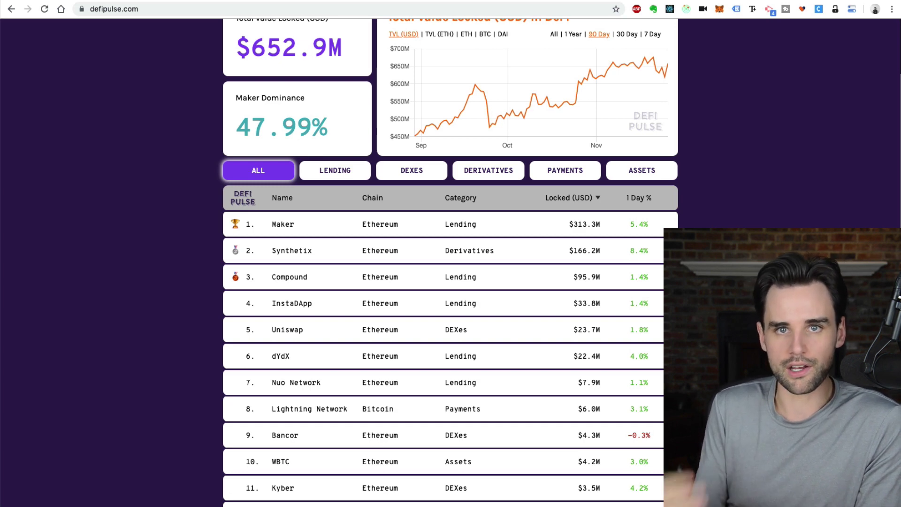
{"action": "scroll", "coordinate": [443, 262], "scroll_direction": "up", "scroll_amount": 3}
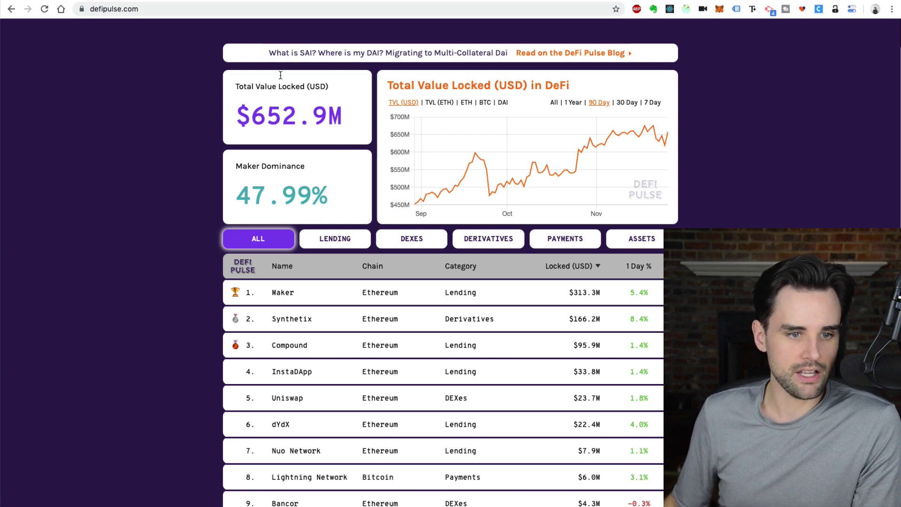
- Go to the MakerDAO homepage tab and browse its Oasis, Governance and Community sections
{"action": "left_click", "coordinate": [197, 1]}
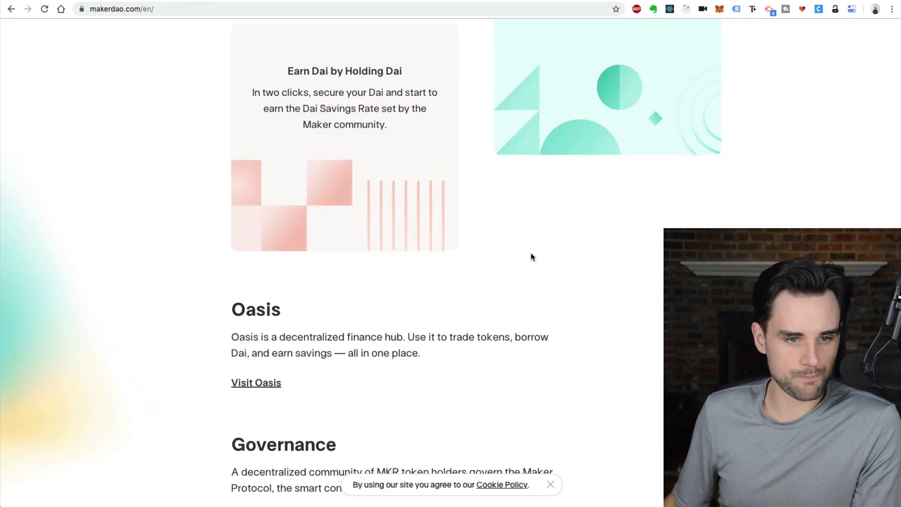
{"action": "scroll", "coordinate": [531, 253], "scroll_direction": "up", "scroll_amount": 15}
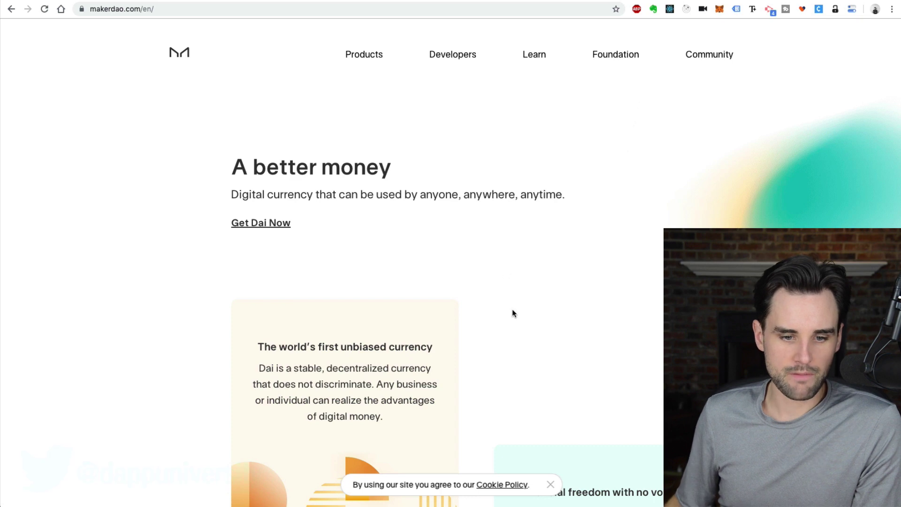
{"action": "scroll", "coordinate": [512, 311], "scroll_direction": "down", "scroll_amount": 7}
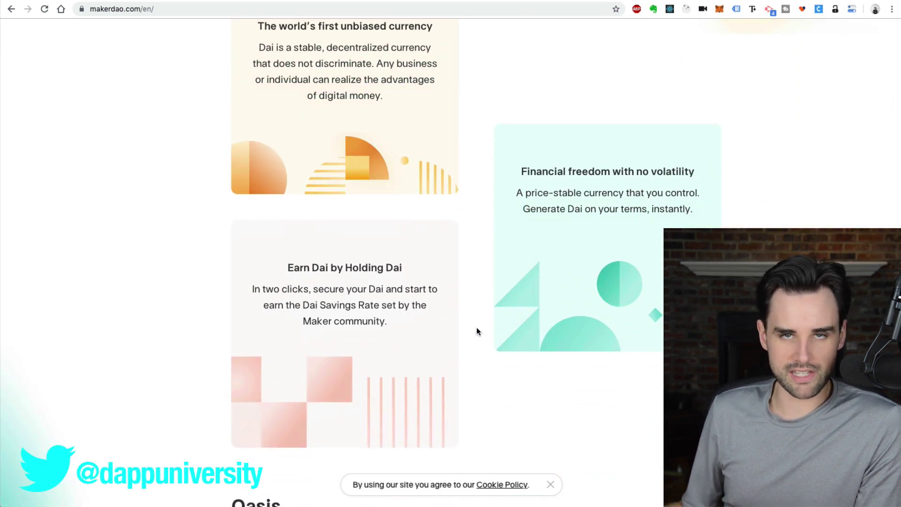
{"action": "scroll", "coordinate": [477, 329], "scroll_direction": "down", "scroll_amount": 8}
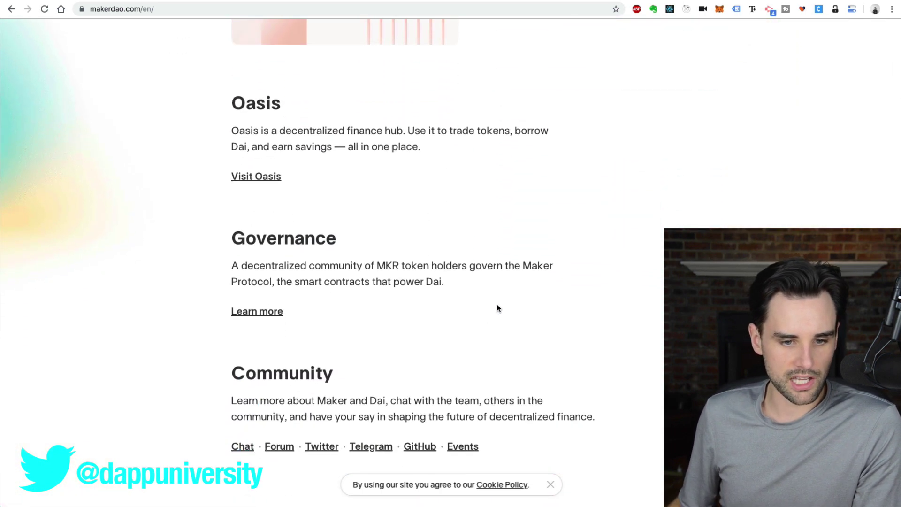
{"action": "left_click_drag", "start_coordinate": [219, 101], "coordinate": [541, 436]}
{"action": "left_click", "coordinate": [568, 455]}
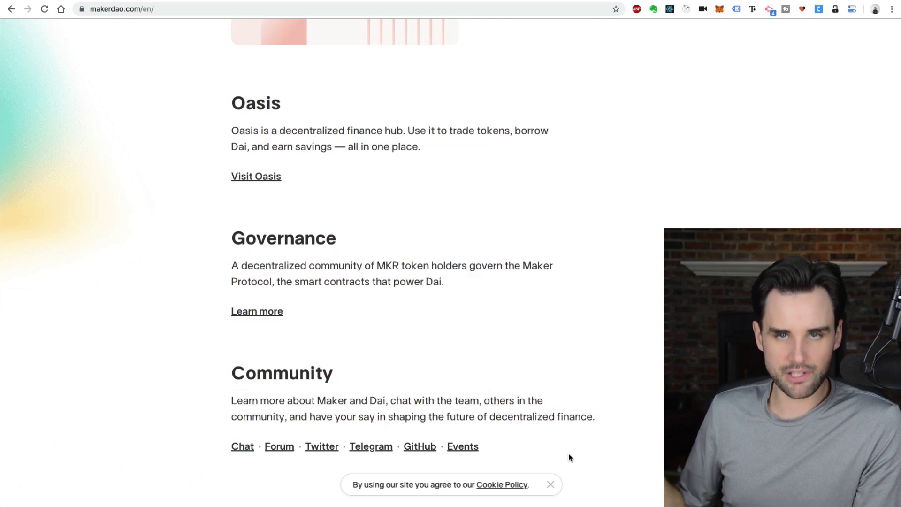
{"action": "scroll", "coordinate": [569, 459], "scroll_direction": "up", "scroll_amount": 9}
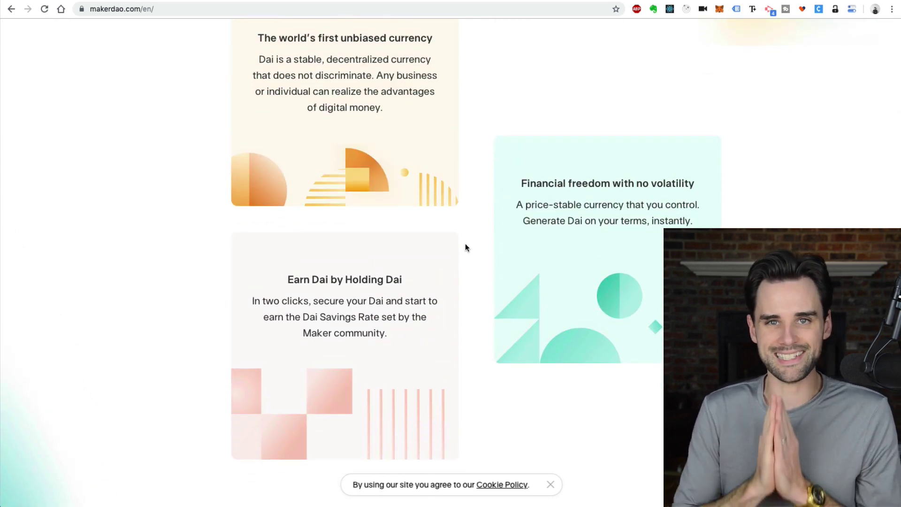
{"action": "scroll", "coordinate": [466, 247], "scroll_direction": "down", "scroll_amount": 1}
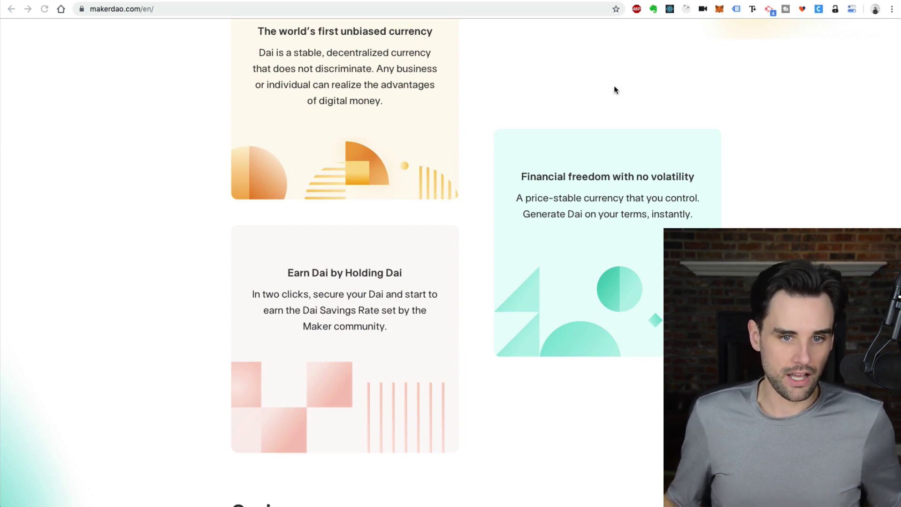
- On the whiteboard, add a 'Stable Coin' text label
{"action": "key", "text": "ctrl+Tab"}
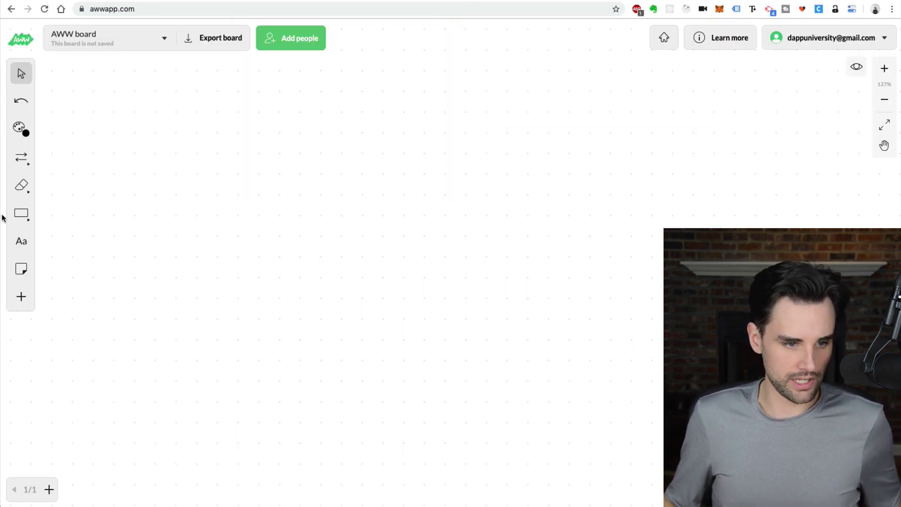
{"action": "left_click", "coordinate": [20, 242]}
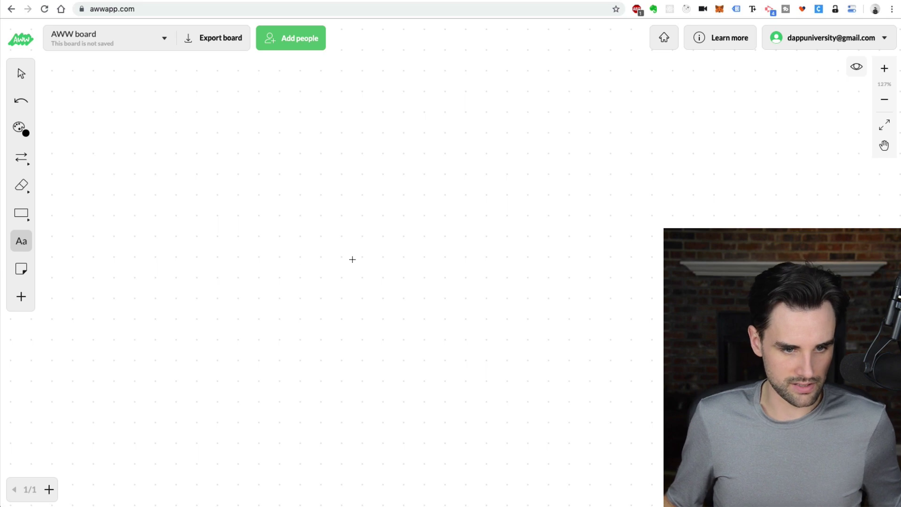
{"action": "left_click", "coordinate": [225, 124]}
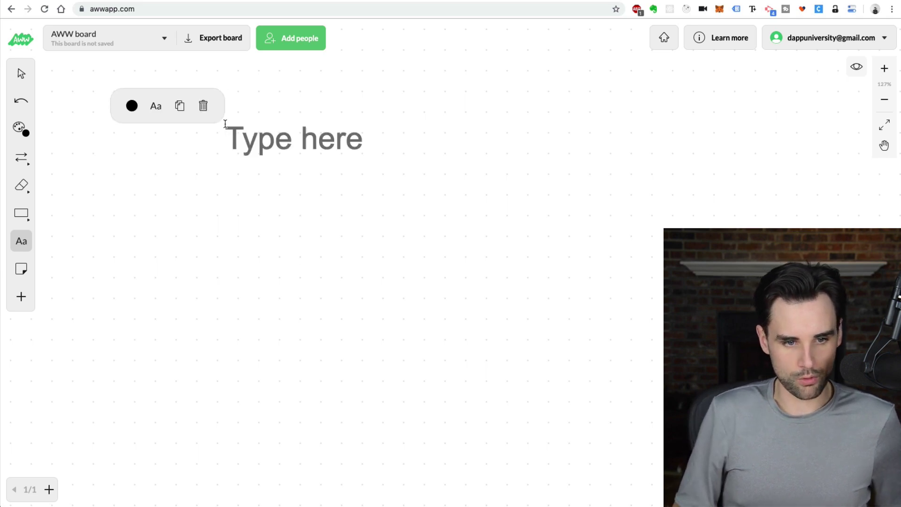
{"action": "type", "text": "Stable Coin"}
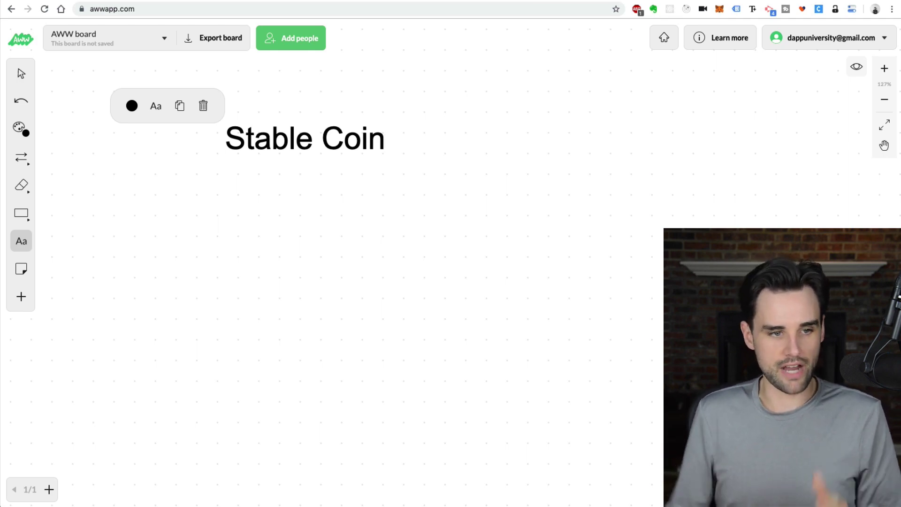
{"action": "key", "text": "Escape"}
- Draw an arrow down from Stable Coin to a new 'Bank with $ USD' label
{"action": "key", "text": "l"}
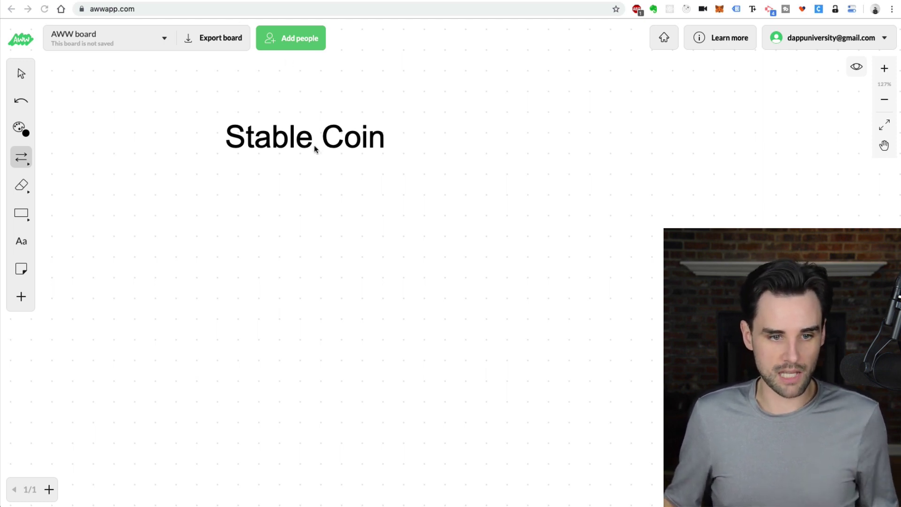
{"action": "left_click_drag", "start_coordinate": [301, 161], "coordinate": [314, 245]}
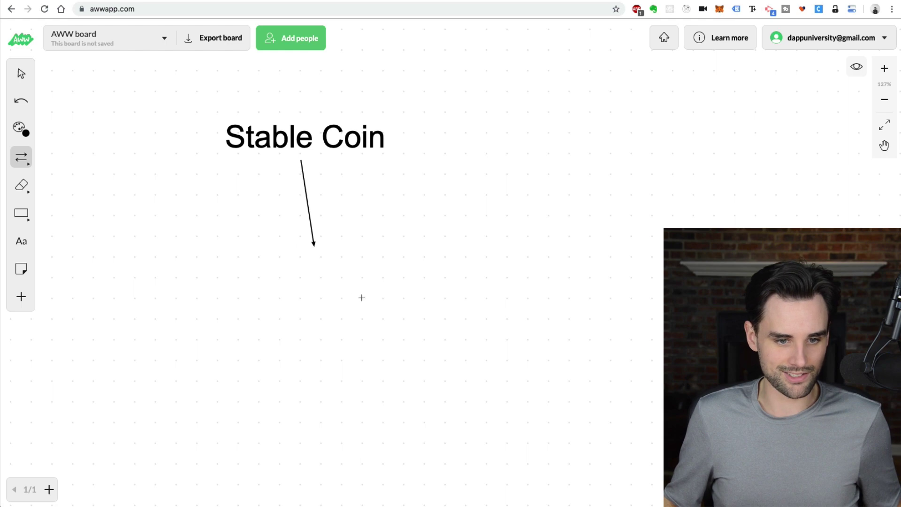
{"action": "left_click", "coordinate": [21, 241]}
{"action": "left_click", "coordinate": [232, 275]}
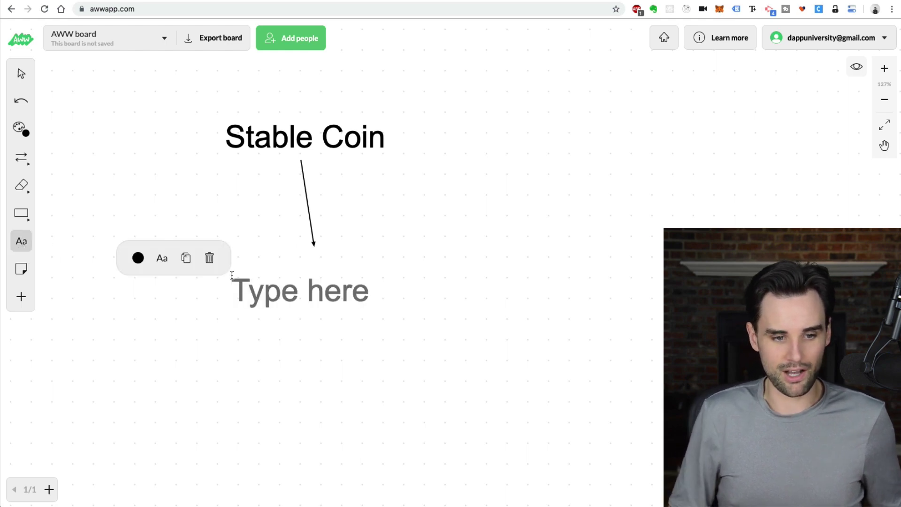
{"action": "type", "text": "Ba"}
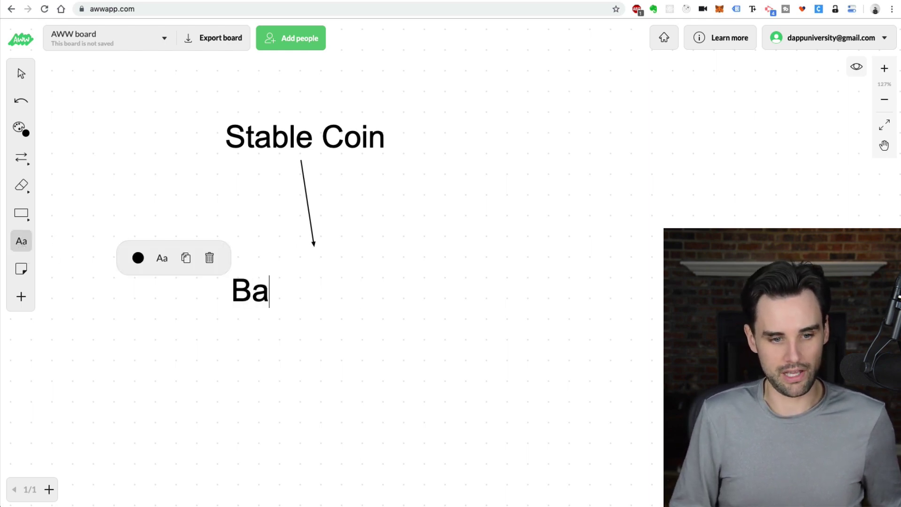
{"action": "type", "text": "nk with USD"}
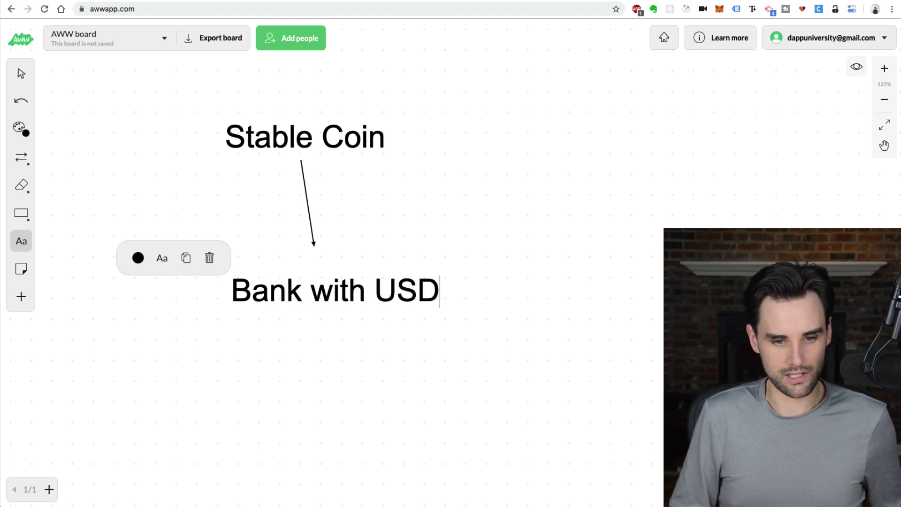
{"action": "key", "text": "Left"}
{"action": "key", "text": "Left"}
{"action": "key", "text": "Left"}
{"action": "key", "text": "Left"}
{"action": "type", "text": "$"}
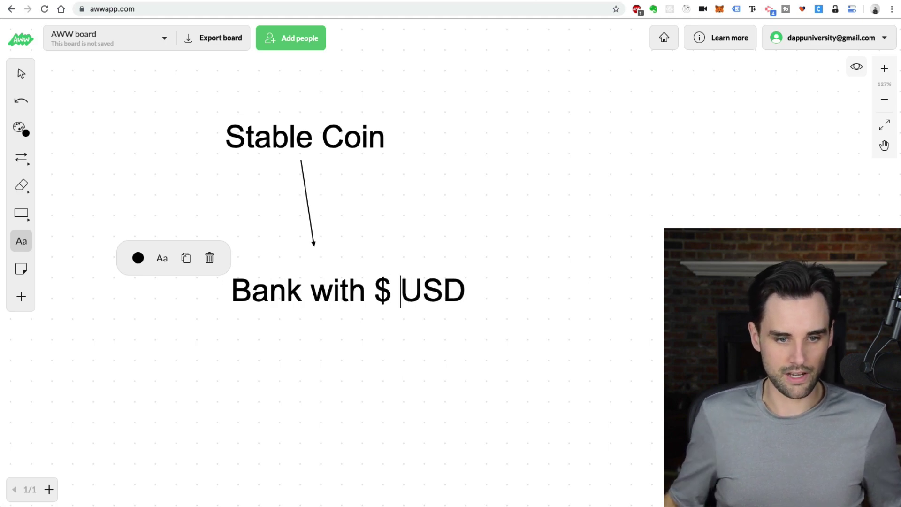
{"action": "left_click", "coordinate": [359, 197]}
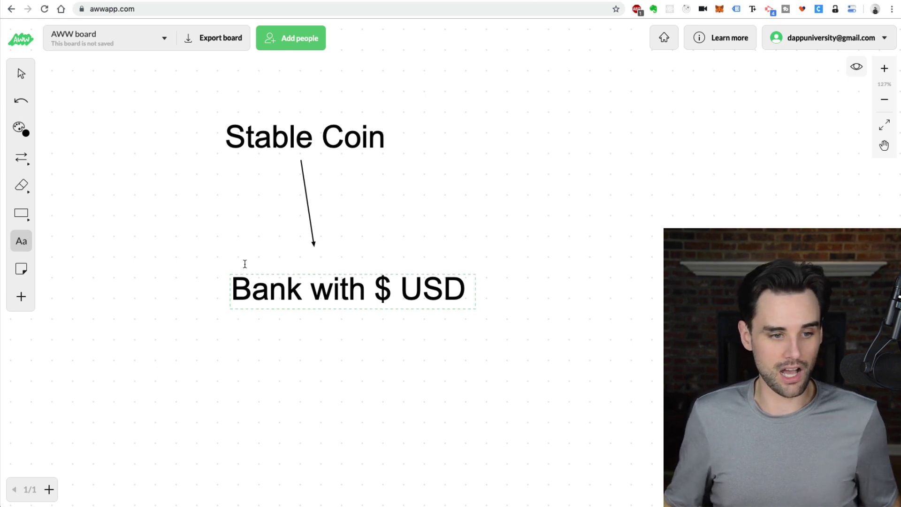
- Replace the label with 'Cryptocurrency' and draw a freehand loop around it
{"action": "left_click", "coordinate": [296, 289]}
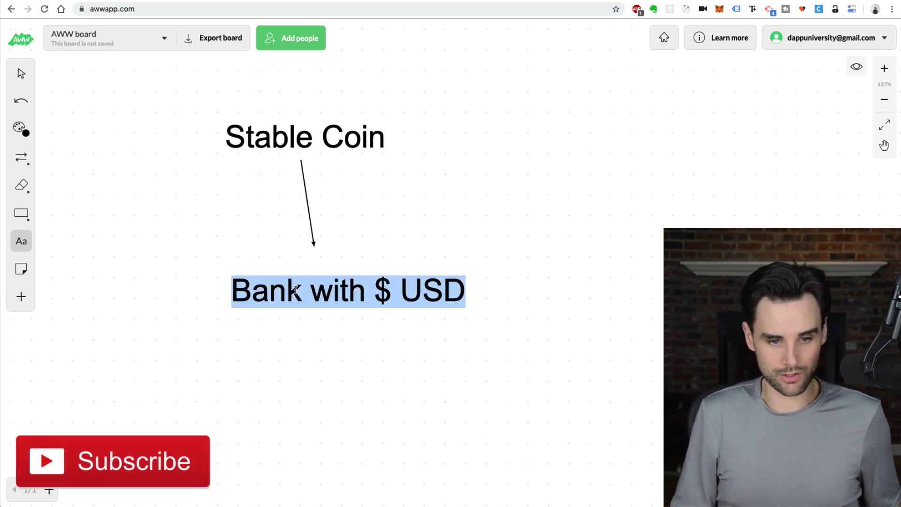
{"action": "type", "text": "Cryptocurrency"}
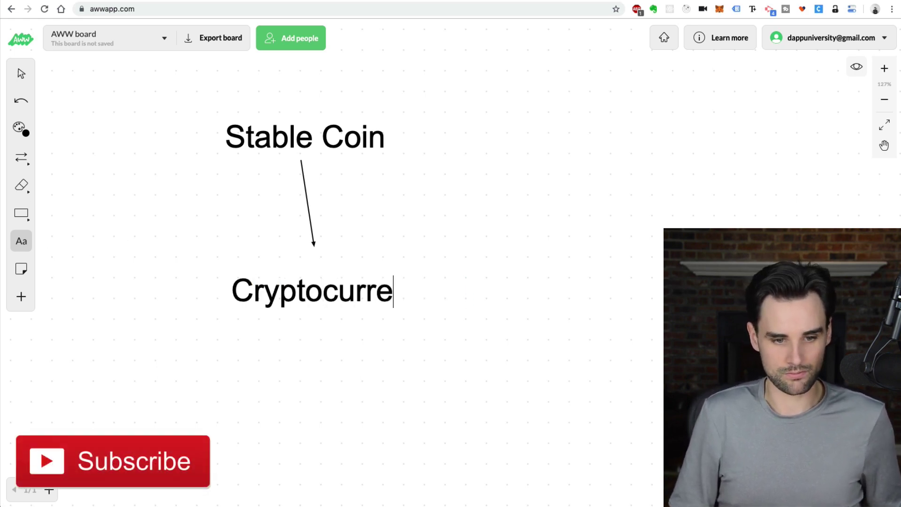
{"action": "key", "text": "Escape"}
{"action": "mouse_move", "coordinate": [430, 246]}
{"action": "left_mouse_down"}
{"action": "mouse_move", "coordinate": [359, 246]}
{"action": "mouse_move", "coordinate": [190, 296]}
{"action": "left_mouse_up"}
{"action": "mouse_move", "coordinate": [244, 343]}
{"action": "left_mouse_down"}
{"action": "mouse_move", "coordinate": [473, 268]}
{"action": "mouse_move", "coordinate": [422, 250]}
{"action": "left_mouse_up"}
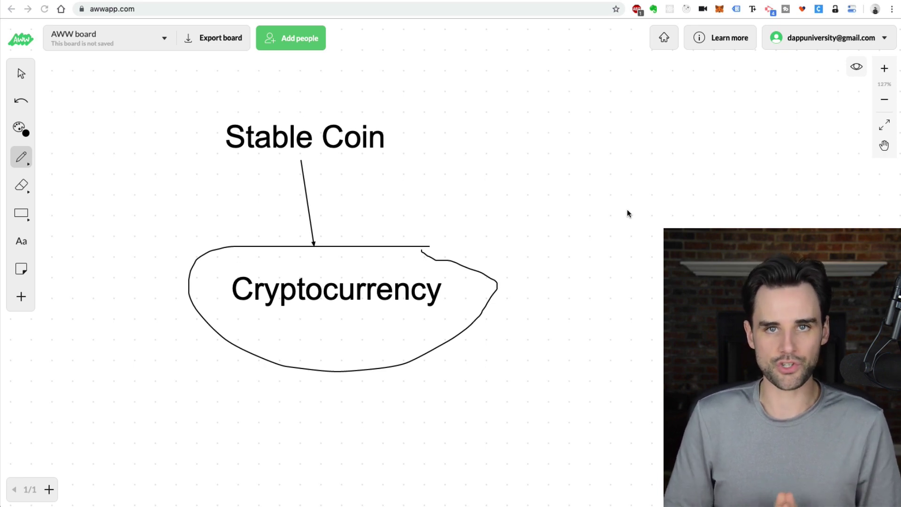
- Pan the board with the Hand tool to an empty area
{"action": "key", "text": "t"}
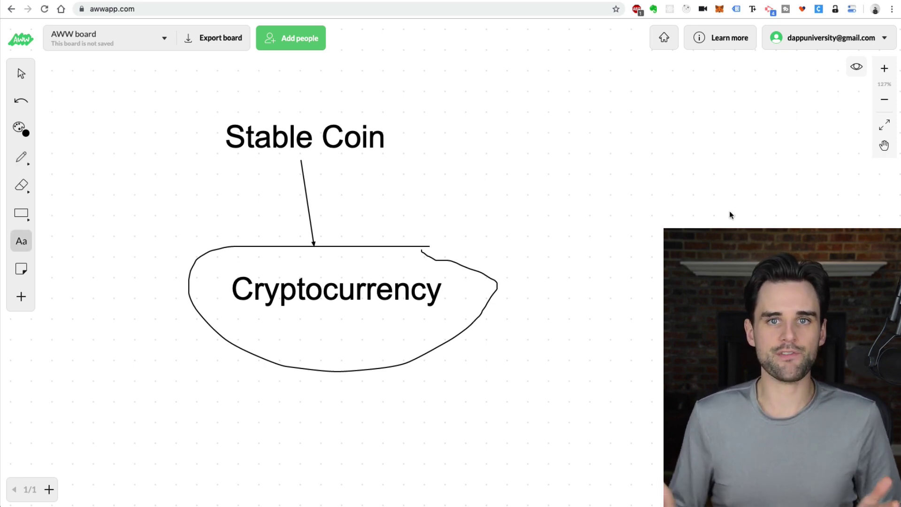
{"action": "left_click", "coordinate": [884, 146]}
{"action": "left_click_drag", "start_coordinate": [621, 281], "coordinate": [282, 47]}
{"action": "left_click_drag", "start_coordinate": [304, 195], "coordinate": [75, 180]}
- Write 'Collateralized Debt Position' with '(CDP)' on a second line as a board title
{"action": "left_click", "coordinate": [21, 241]}
{"action": "left_click", "coordinate": [269, 173]}
{"action": "type", "text": "C"}
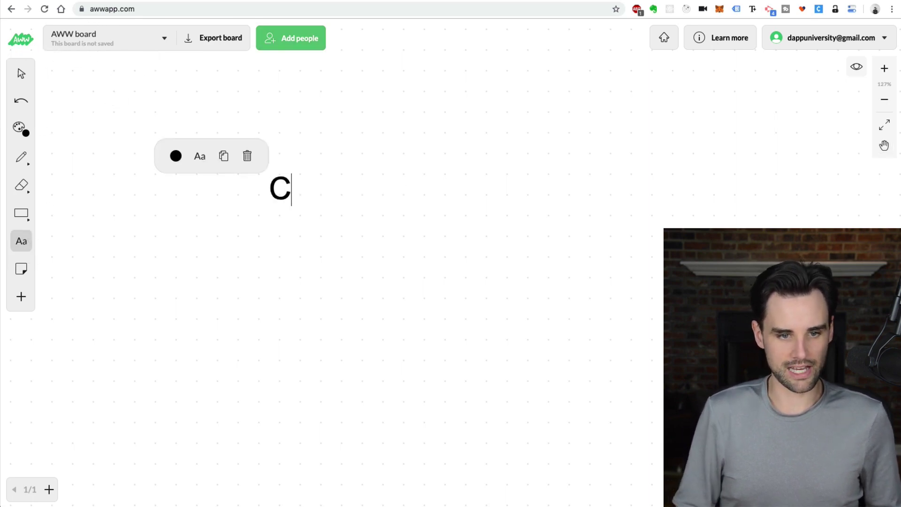
{"action": "type", "text": "ollateraliz"}
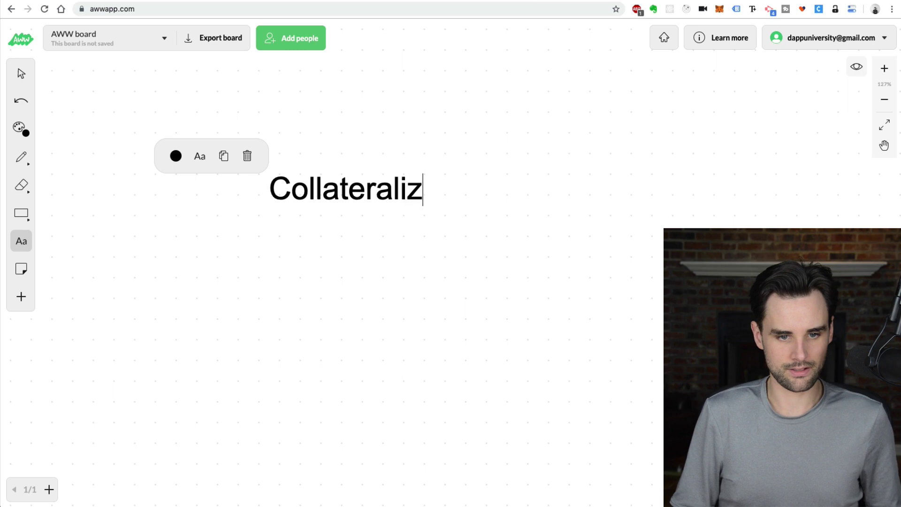
{"action": "type", "text": "ed DEb"}
{"action": "key", "text": "BackSpace"}
{"action": "key", "text": "BackSpace"}
{"action": "type", "text": "ebt "}
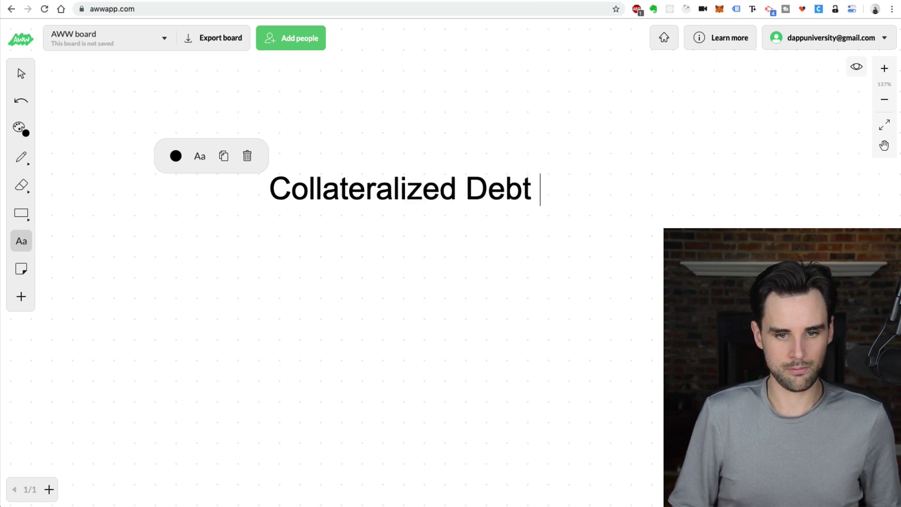
{"action": "type", "text": "Positiob"}
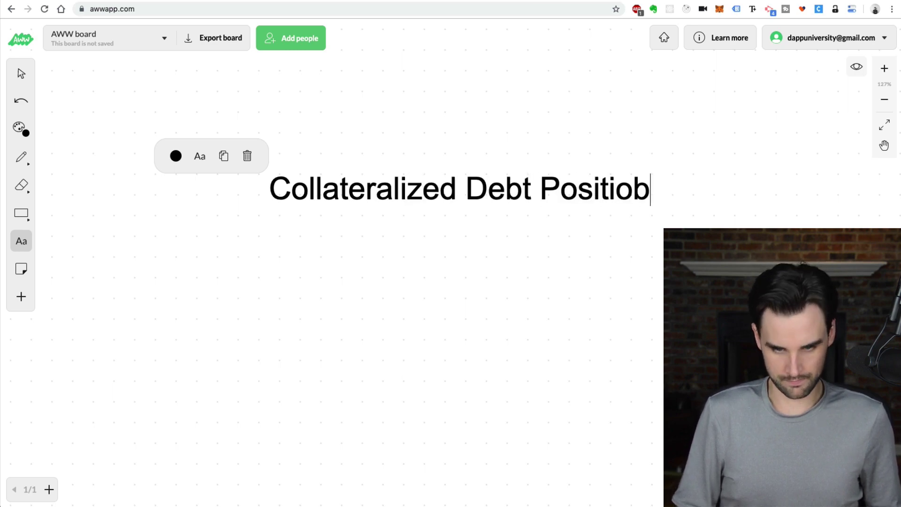
{"action": "key", "text": "BackSpace"}
{"action": "type", "text": "n"}
{"action": "key", "text": "Return"}
{"action": "type", "text": "(CDP"}
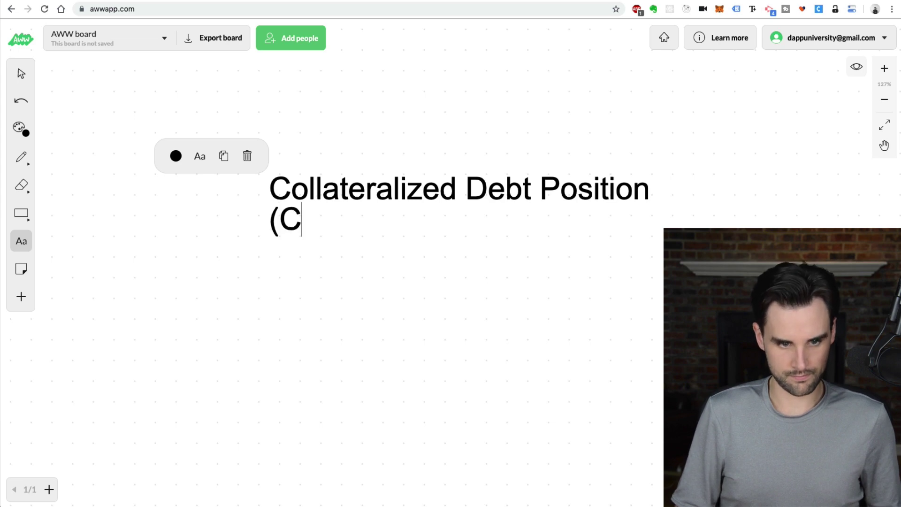
{"action": "type", "text": ")"}
{"action": "left_click", "coordinate": [360, 7]}
{"action": "left_click", "coordinate": [485, 97]}
- Pan so the CDP title sits upper left, then go to the credit card image results
{"action": "left_click", "coordinate": [885, 145]}
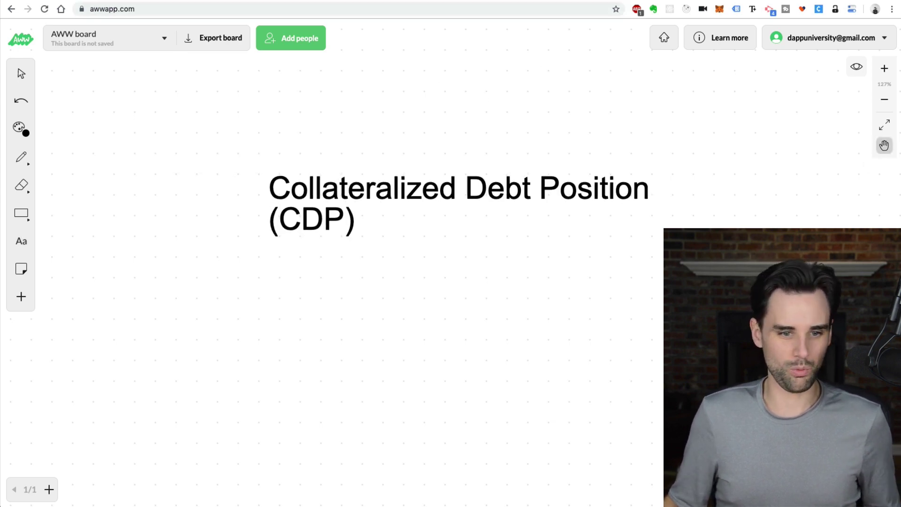
{"action": "left_click_drag", "start_coordinate": [813, 238], "coordinate": [676, 174]}
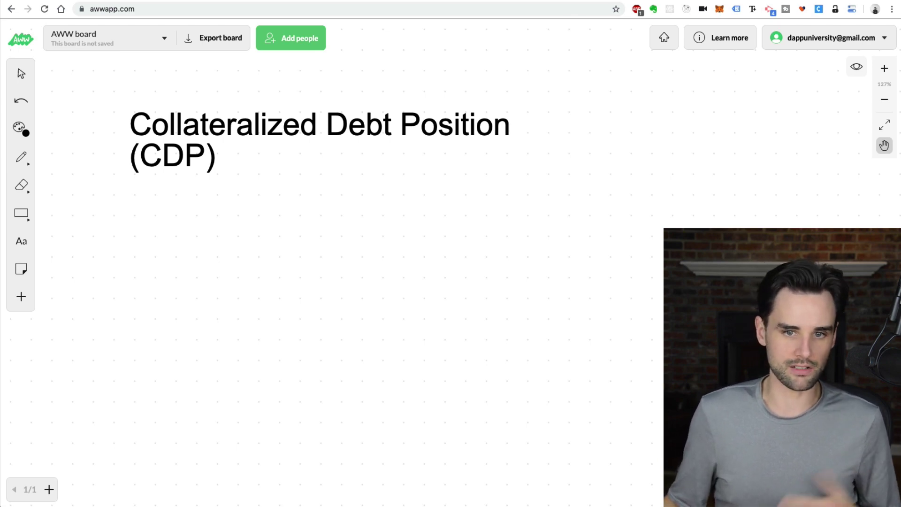
{"action": "left_click", "coordinate": [567, 1]}
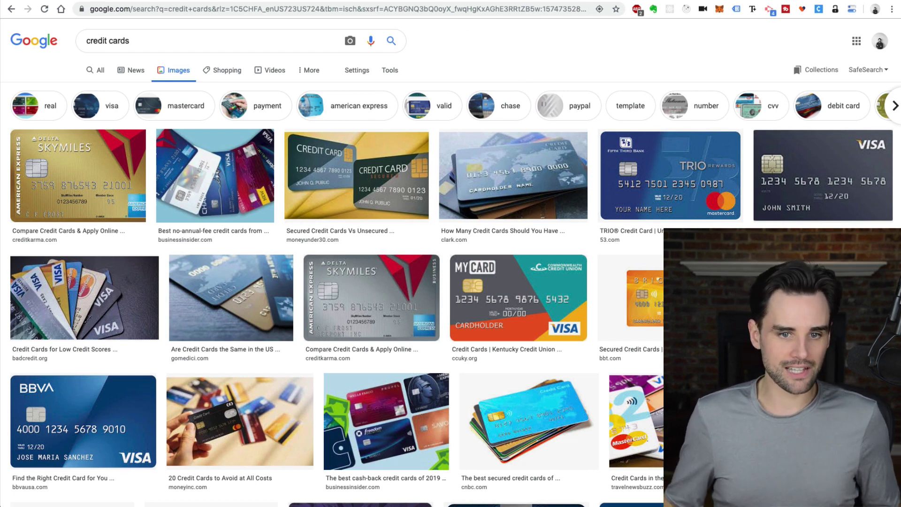
- Return to the AWW board tab showing the CDP title
{"action": "key", "text": "ctrl+Tab"}
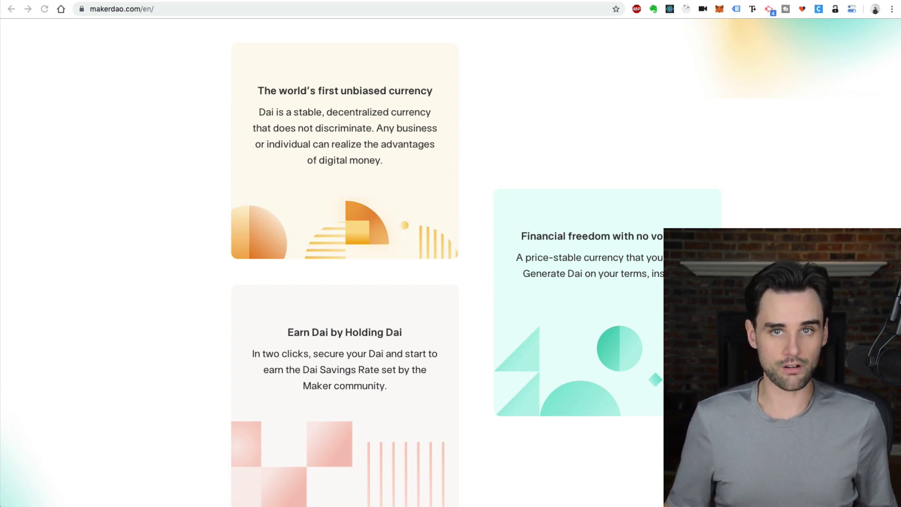
{"action": "left_click", "coordinate": [472, 176]}
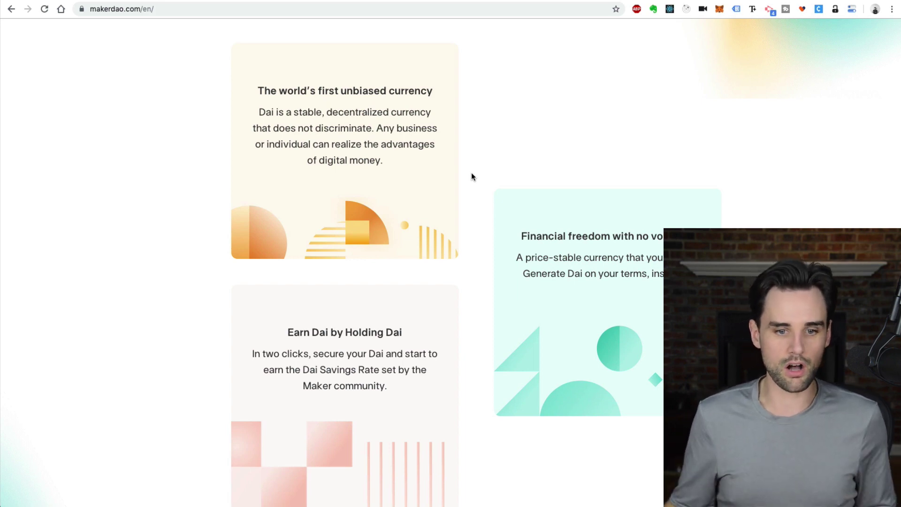
{"action": "scroll", "coordinate": [471, 173], "scroll_direction": "down", "scroll_amount": 5}
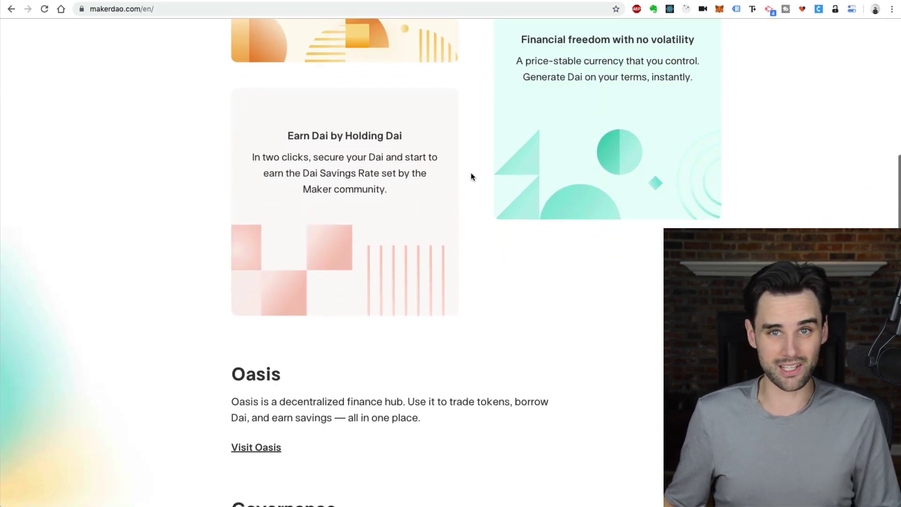
{"action": "scroll", "coordinate": [472, 176], "scroll_direction": "down", "scroll_amount": 3}
{"action": "scroll", "coordinate": [471, 177], "scroll_direction": "up", "scroll_amount": 6}
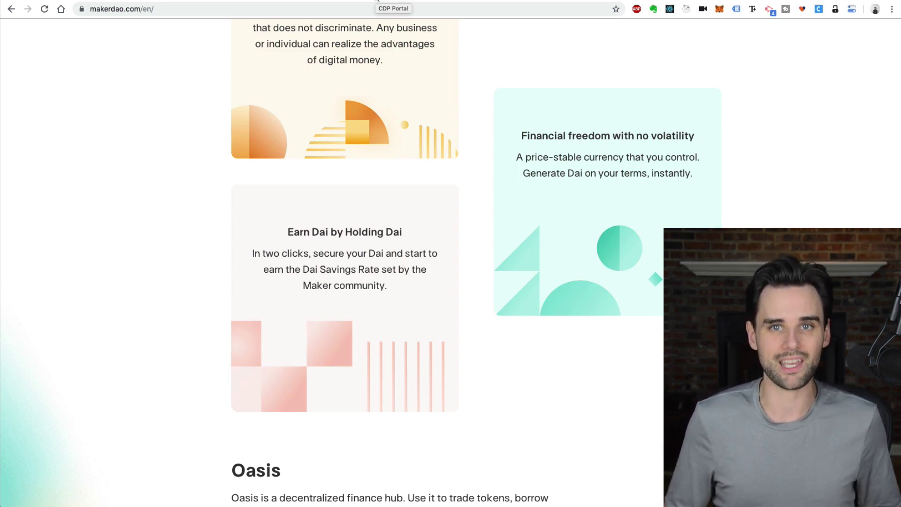
- Bring up the cdp.makerdao.com welcome page and scroll through its MetaMask, Ledger and Trezor options
{"action": "left_click", "coordinate": [378, 1]}
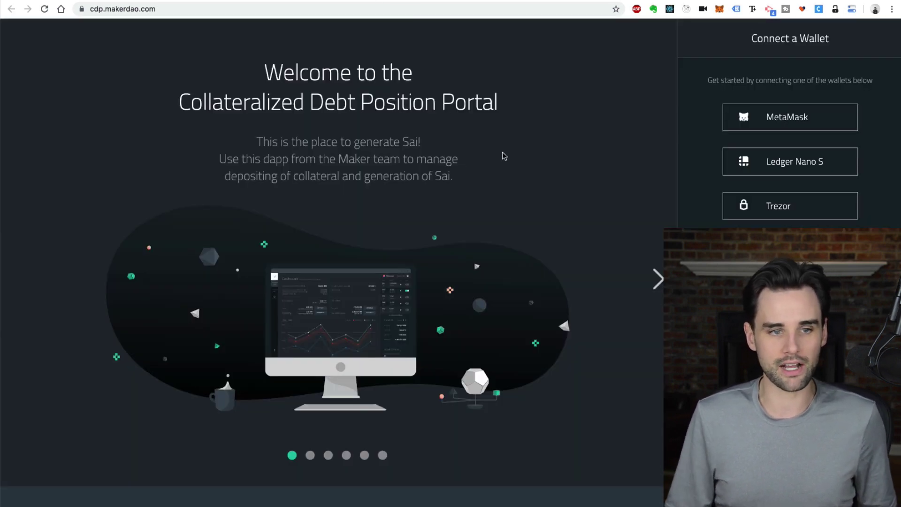
{"action": "left_click", "coordinate": [240, 1]}
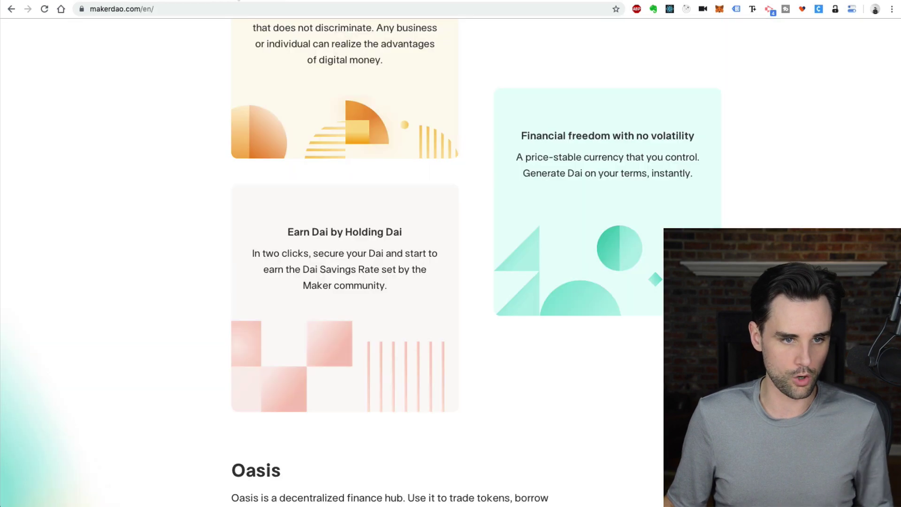
{"action": "left_click", "coordinate": [378, 1]}
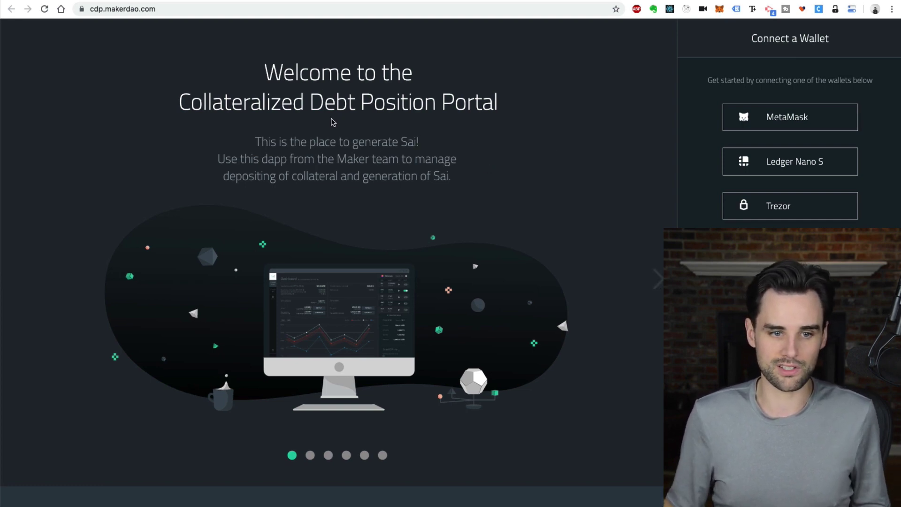
{"action": "scroll", "coordinate": [562, 263], "scroll_direction": "down", "scroll_amount": 3}
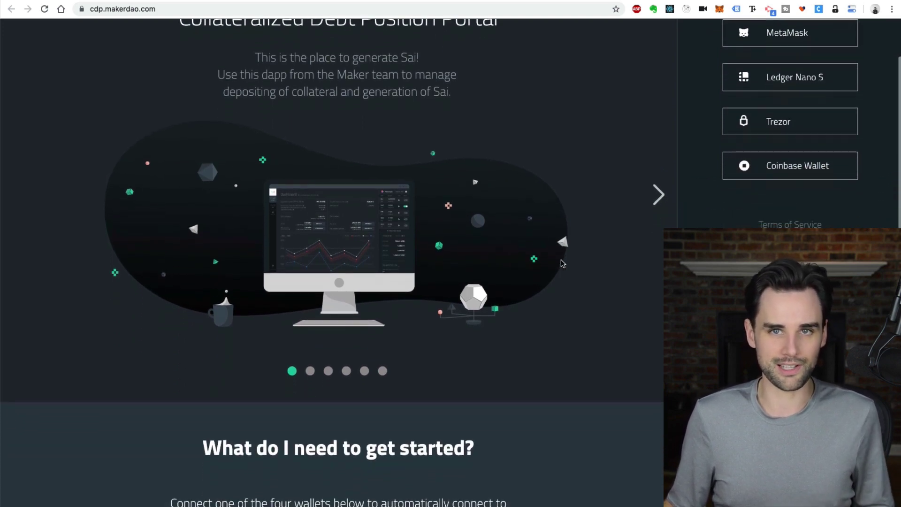
{"action": "scroll", "coordinate": [562, 263], "scroll_direction": "up", "scroll_amount": 2}
{"action": "scroll", "coordinate": [563, 263], "scroll_direction": "down", "scroll_amount": 6}
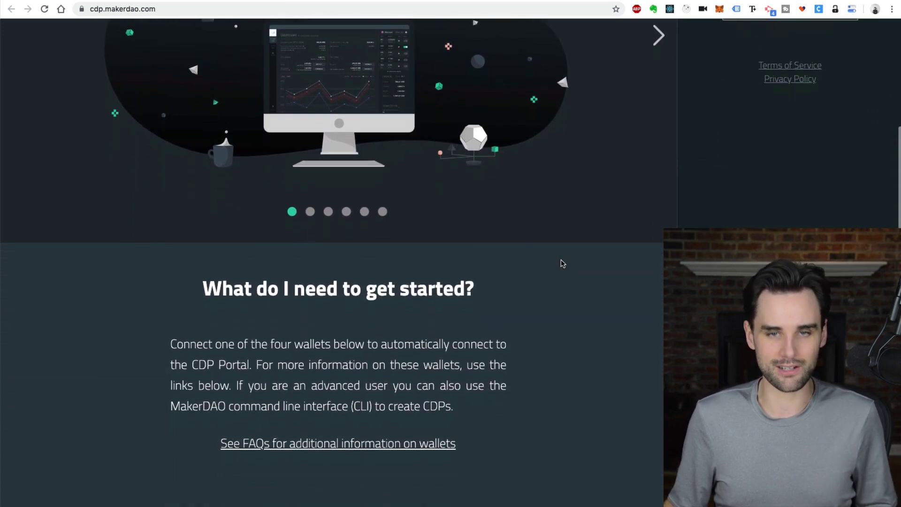
{"action": "scroll", "coordinate": [563, 263], "scroll_direction": "down", "scroll_amount": 7}
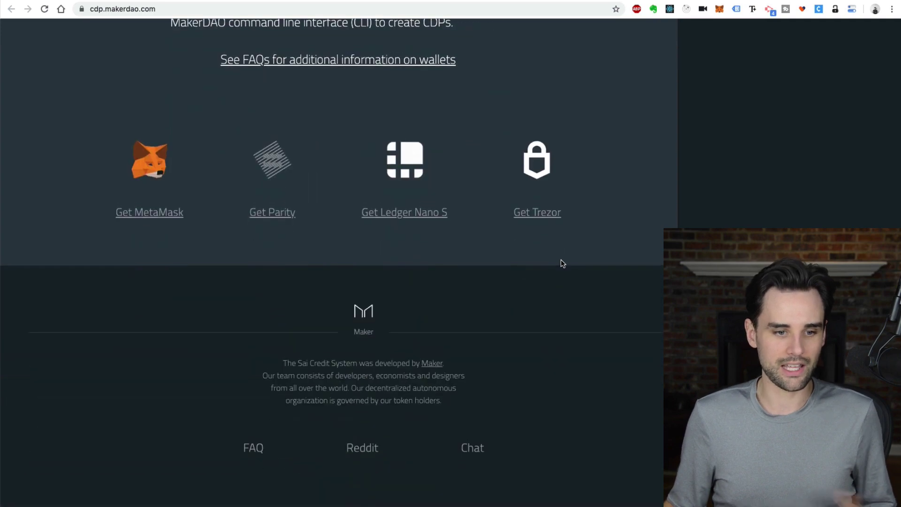
{"action": "scroll", "coordinate": [563, 263], "scroll_direction": "up", "scroll_amount": 5}
{"action": "scroll", "coordinate": [562, 263], "scroll_direction": "up", "scroll_amount": 8}
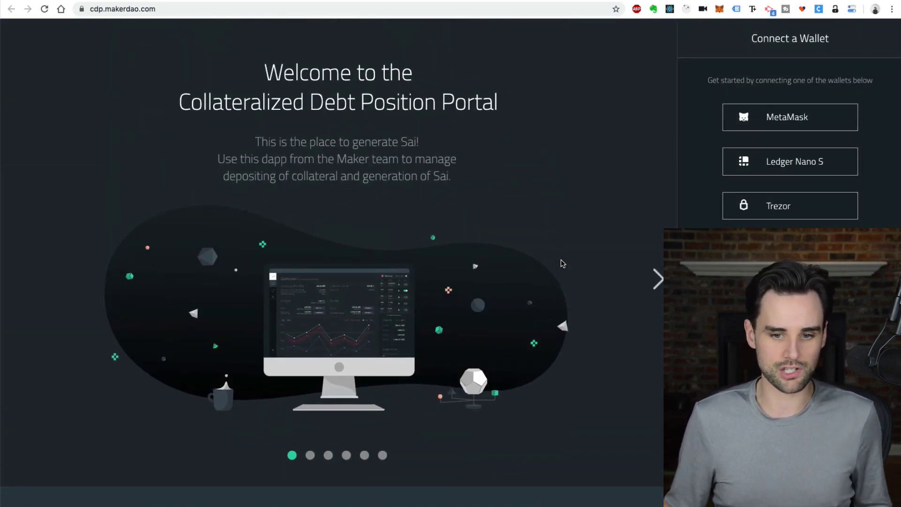
{"action": "scroll", "coordinate": [562, 263], "scroll_direction": "down", "scroll_amount": 1}
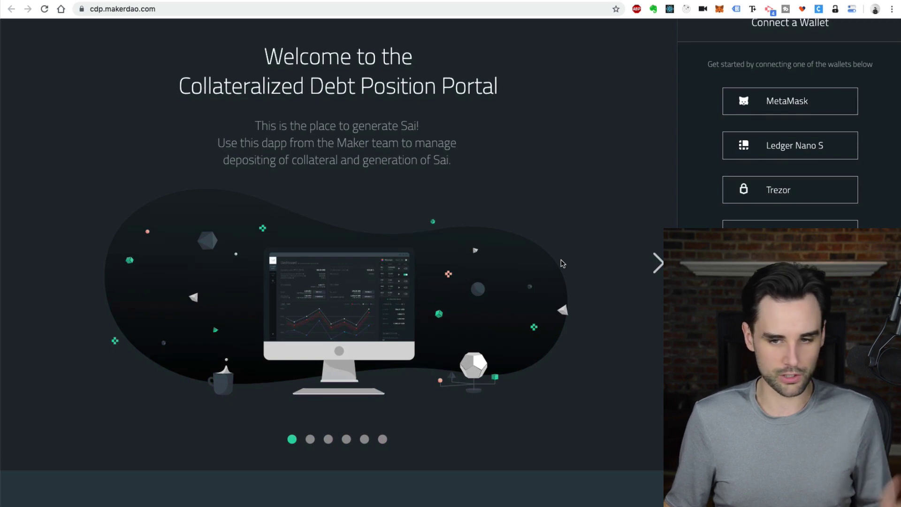
{"action": "scroll", "coordinate": [563, 263], "scroll_direction": "up", "scroll_amount": 1}
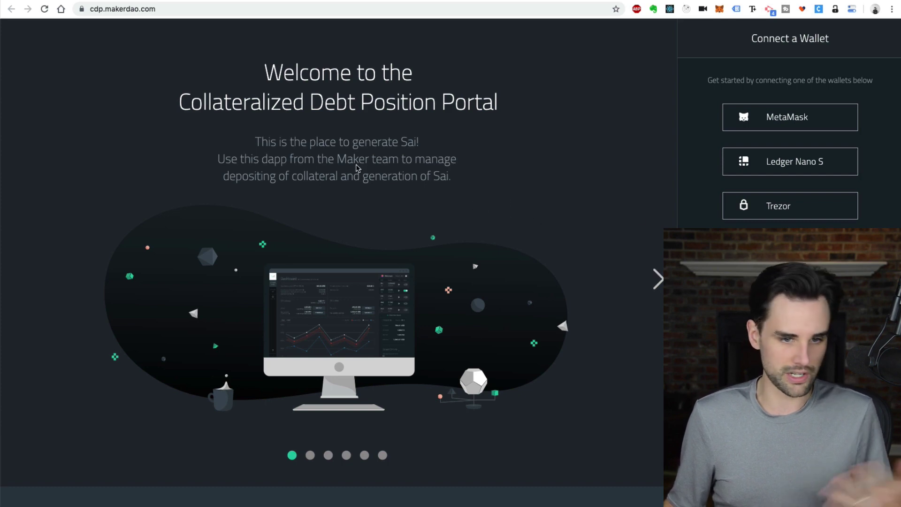
- Page through the CDP intro slides (what, benefits, setup, risks, cost) and connect MetaMask
{"action": "left_click", "coordinate": [659, 279]}
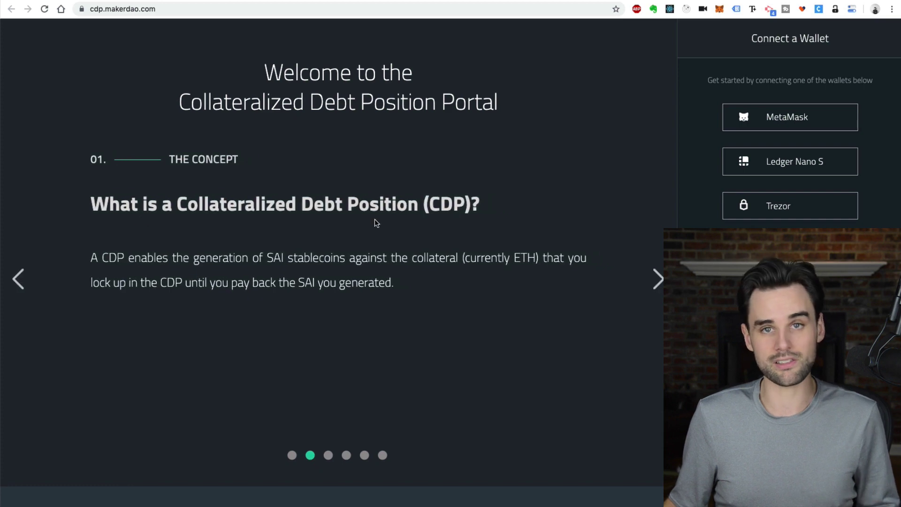
{"action": "left_click", "coordinate": [660, 290]}
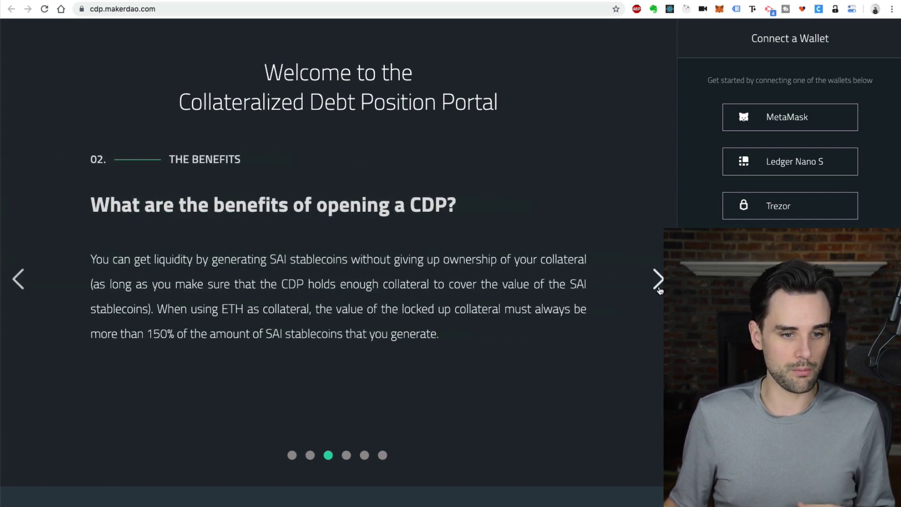
{"action": "left_click", "coordinate": [658, 279]}
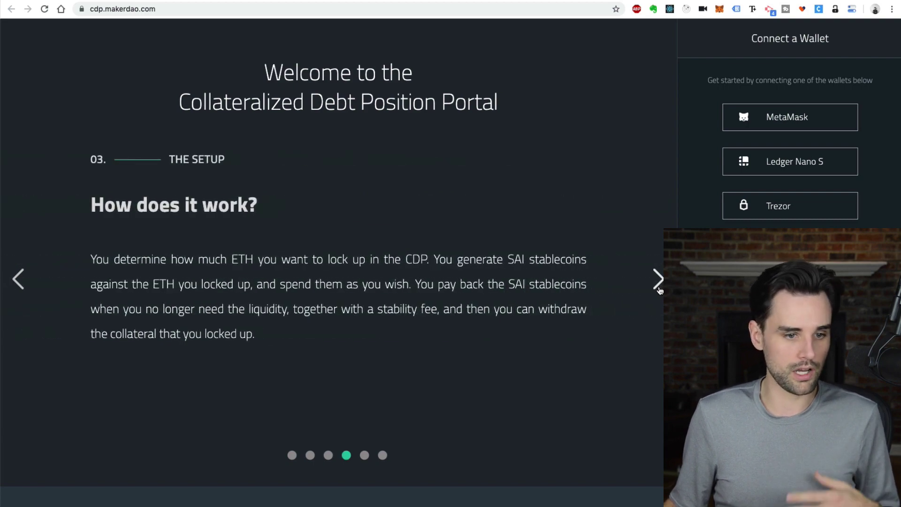
{"action": "left_click", "coordinate": [659, 280]}
{"action": "left_click", "coordinate": [659, 280]}
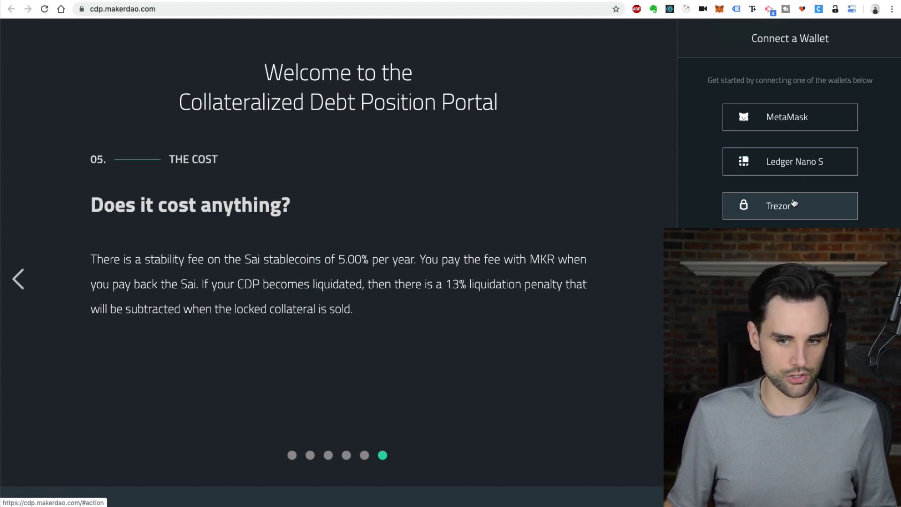
{"action": "left_click", "coordinate": [777, 118]}
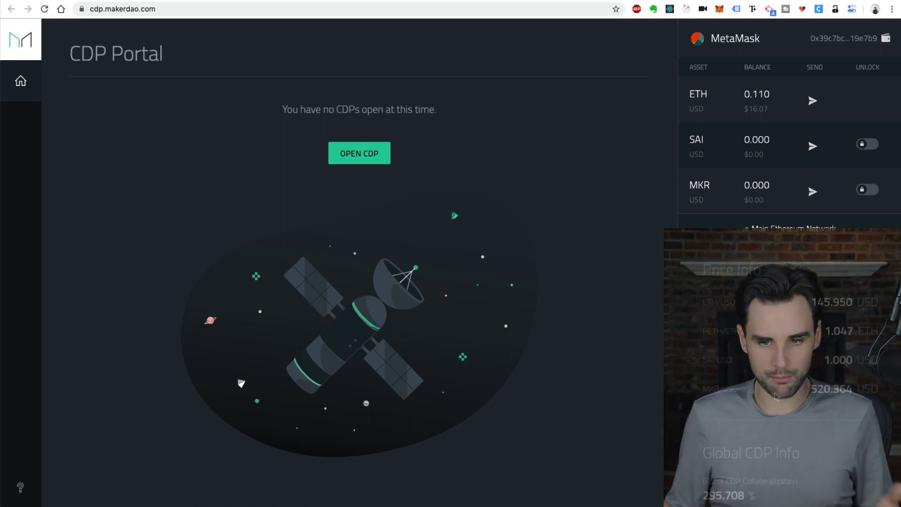
- Scroll down to the Price Info and Global CDP Info panels, then back to the top
{"action": "scroll", "coordinate": [782, 388], "scroll_direction": "down", "scroll_amount": 3}
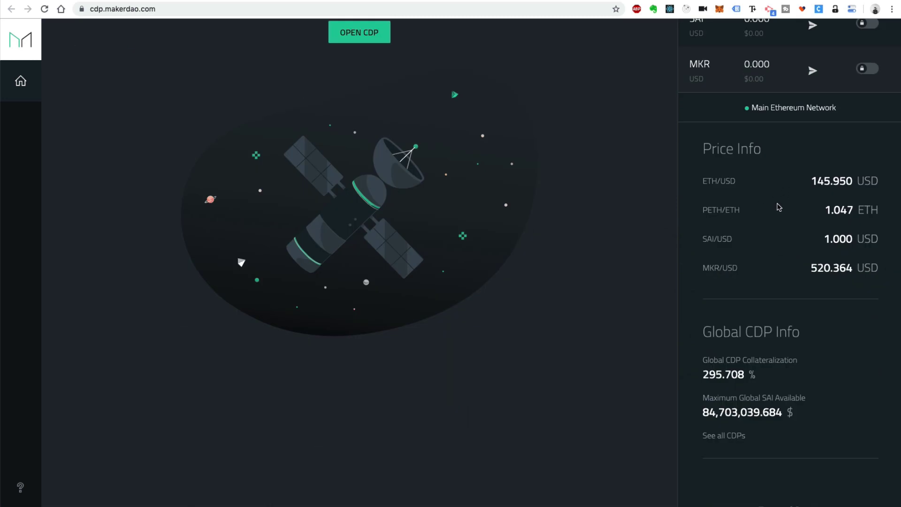
{"action": "scroll", "coordinate": [807, 247], "scroll_direction": "down", "scroll_amount": 2}
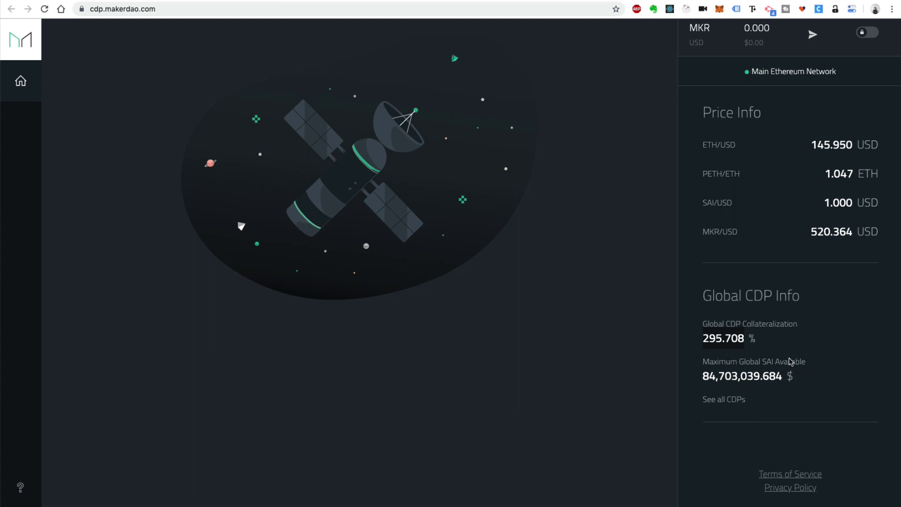
{"action": "scroll", "coordinate": [782, 321], "scroll_direction": "up", "scroll_amount": 2}
{"action": "scroll", "coordinate": [481, 253], "scroll_direction": "up", "scroll_amount": 4}
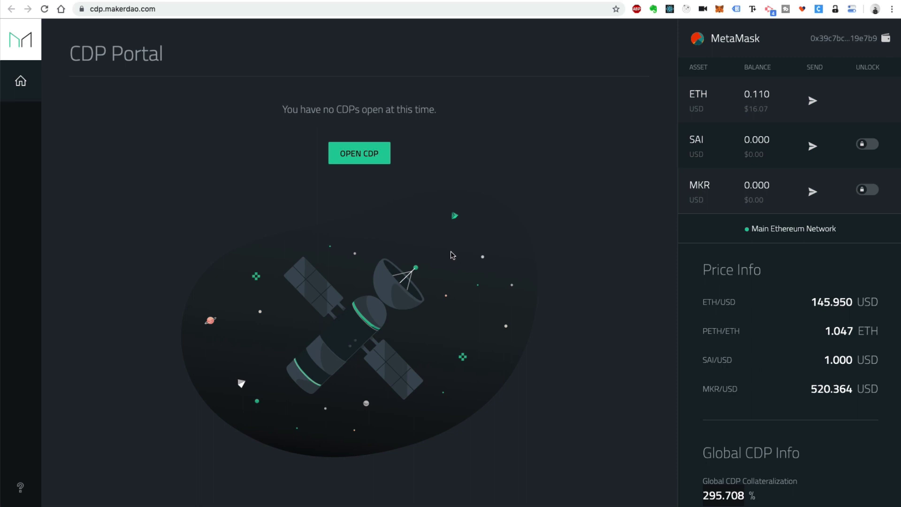
- Start a new CDP with 0.1 ETH collateral and fill in the maximum 9.729 SAI
{"action": "left_click", "coordinate": [369, 168]}
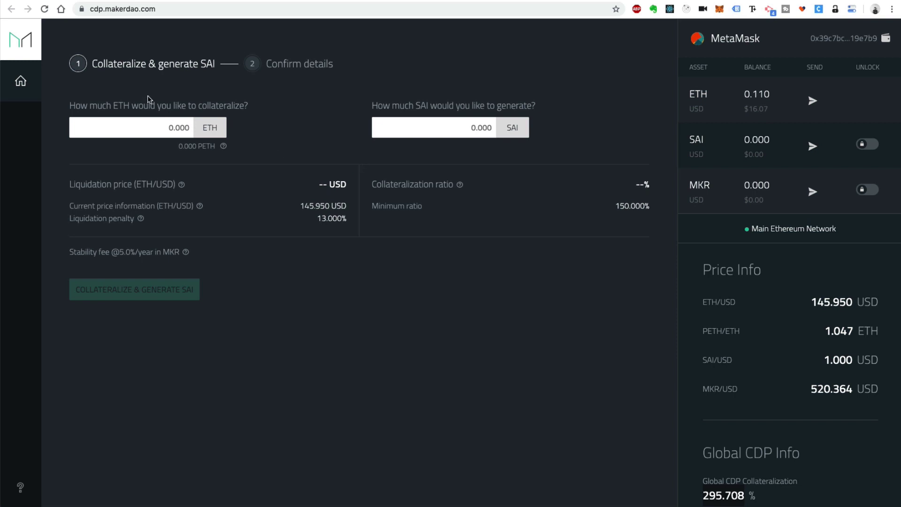
{"action": "left_click", "coordinate": [163, 126]}
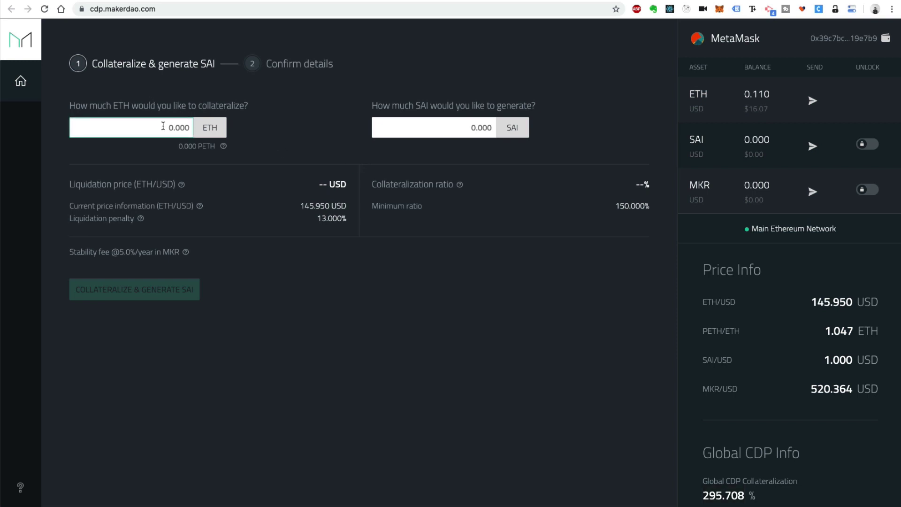
{"action": "type", "text": "0.01"}
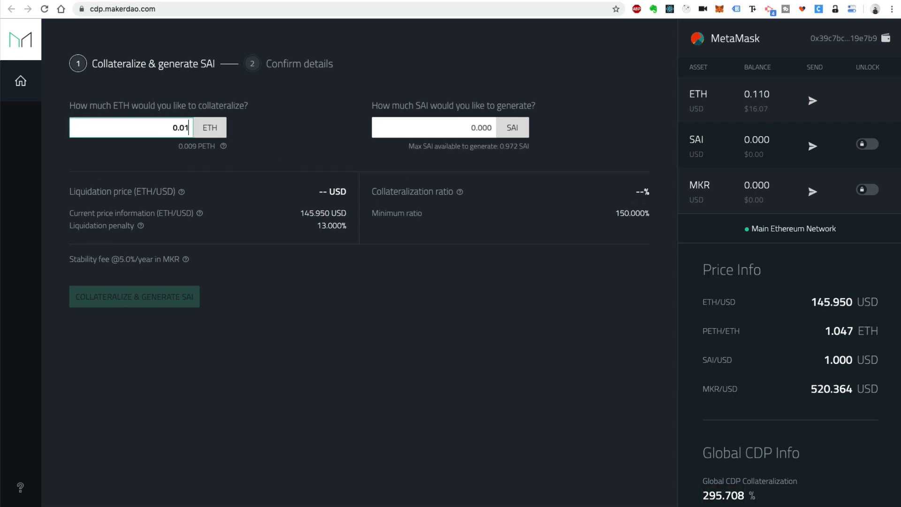
{"action": "key", "text": "BackSpace"}
{"action": "key", "text": "BackSpace"}
{"action": "type", "text": "1"}
{"action": "left_click", "coordinate": [319, 135]}
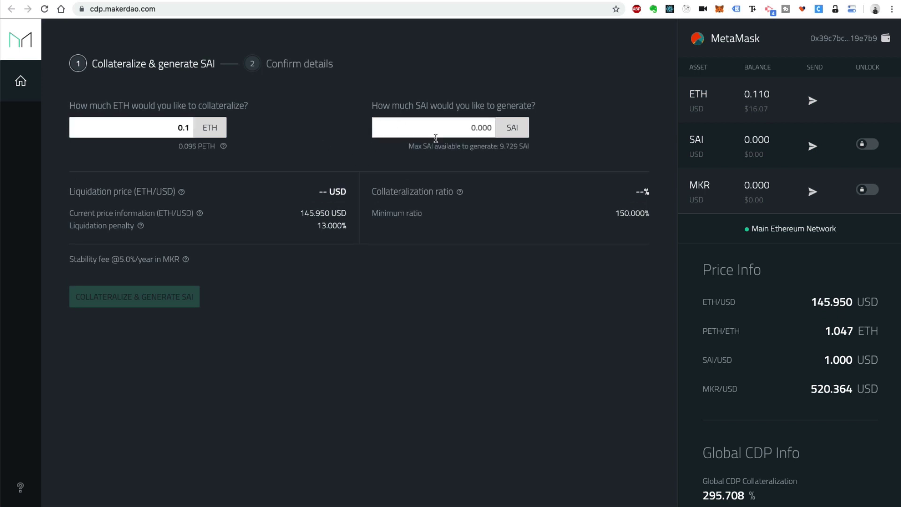
{"action": "left_click", "coordinate": [483, 130]}
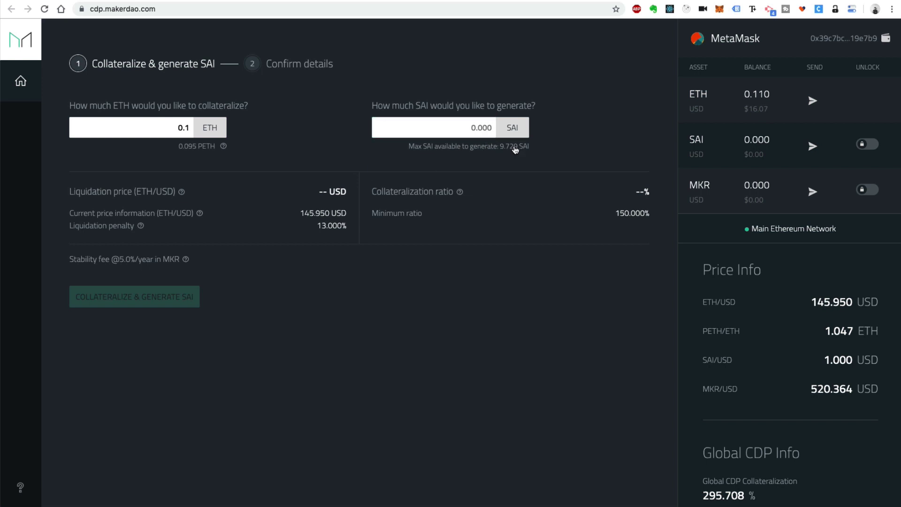
{"action": "left_click", "coordinate": [446, 127]}
{"action": "left_click", "coordinate": [446, 146]}
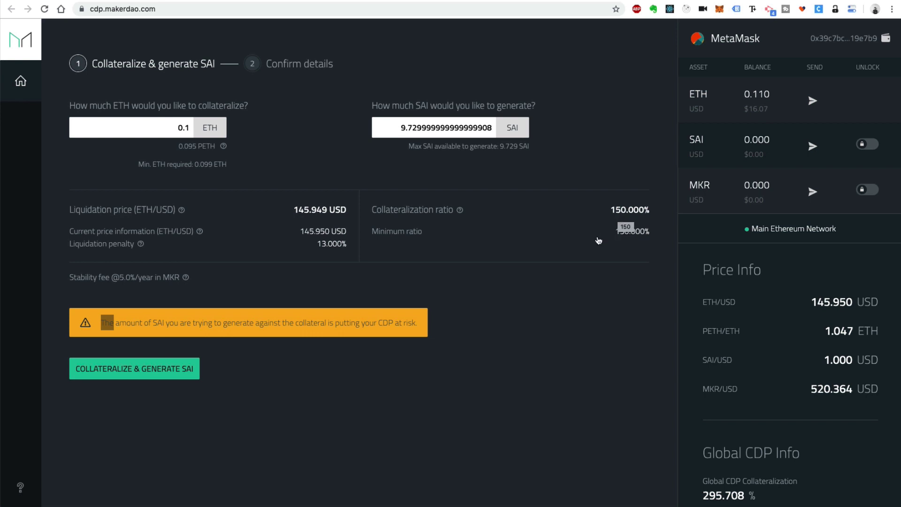
- Proceed to confirm the 0.1 ETH CDP and expand its creation steps
{"action": "left_click", "coordinate": [148, 374]}
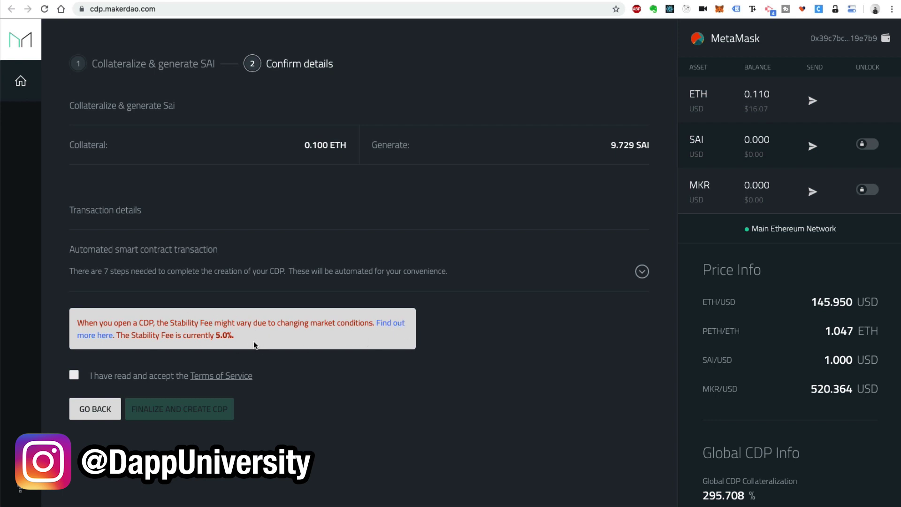
{"action": "left_click", "coordinate": [643, 273]}
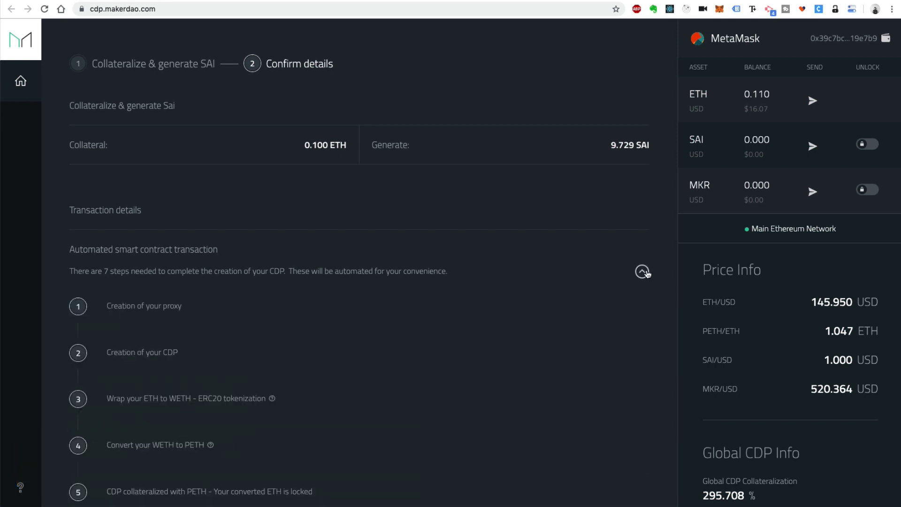
{"action": "scroll", "coordinate": [551, 349], "scroll_direction": "down", "scroll_amount": 4}
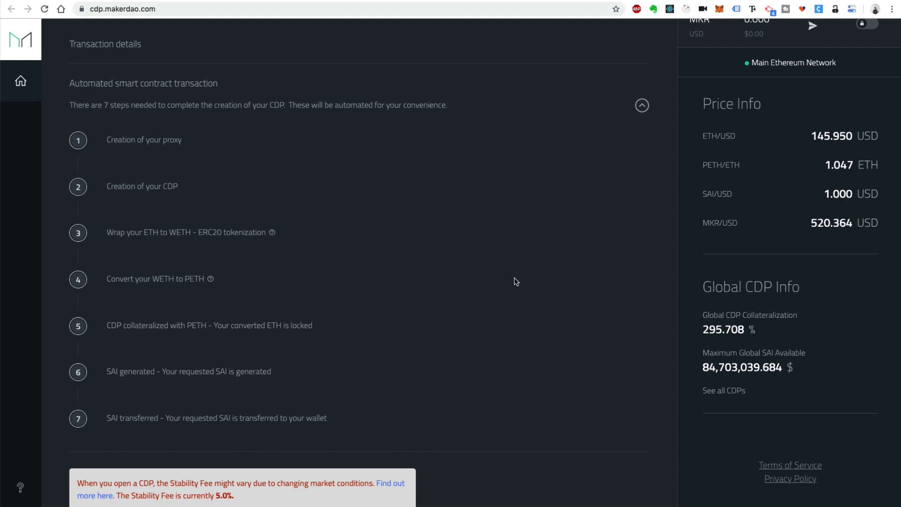
{"action": "scroll", "coordinate": [515, 282], "scroll_direction": "down", "scroll_amount": 3}
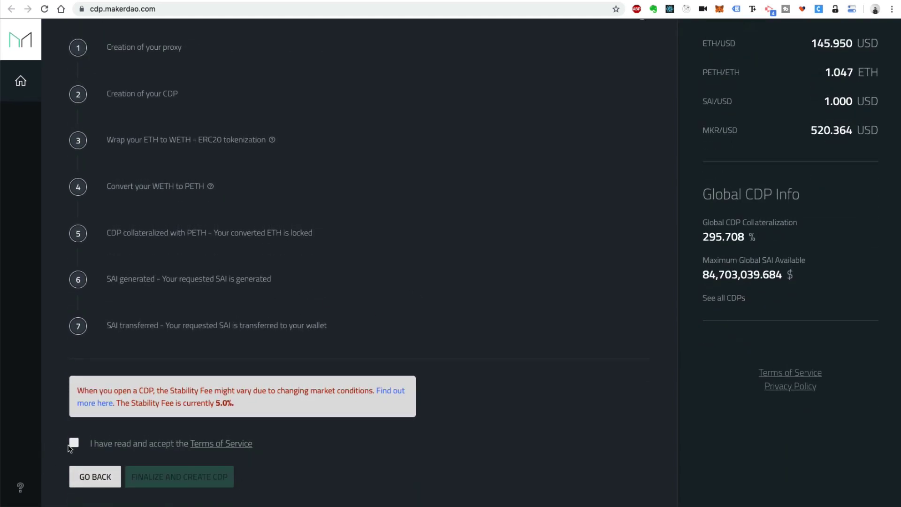
- Accept the terms, submit Finalize and Create CDP, then reject the MetaMask signature
{"action": "double_click", "coordinate": [69, 448]}
{"action": "left_click", "coordinate": [74, 443]}
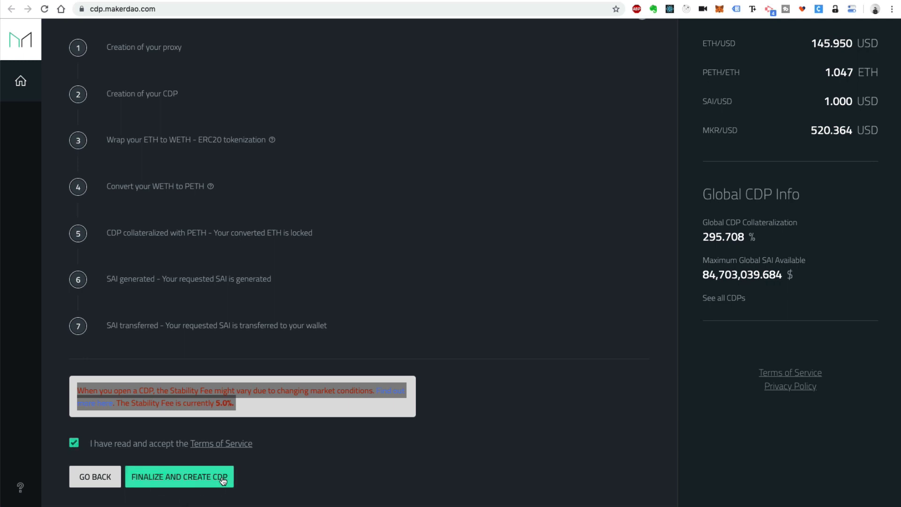
{"action": "left_click", "coordinate": [223, 479]}
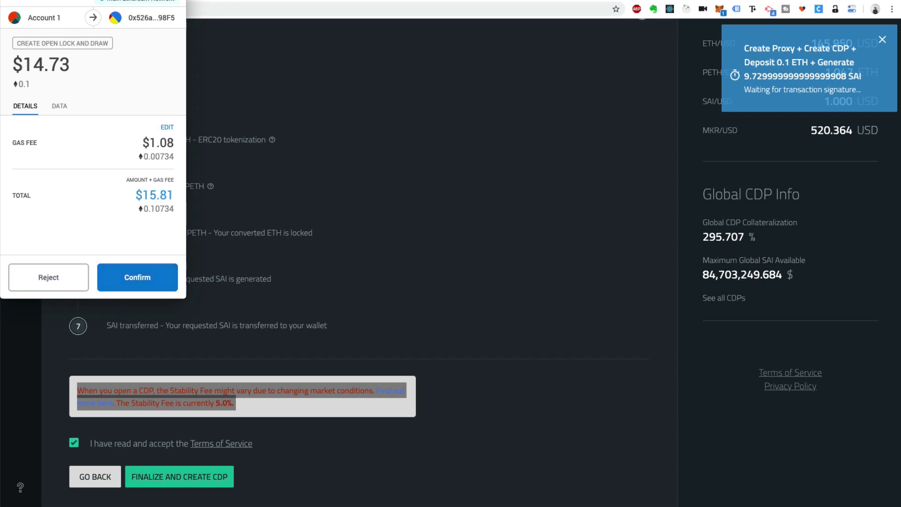
{"action": "left_click", "coordinate": [317, 134]}
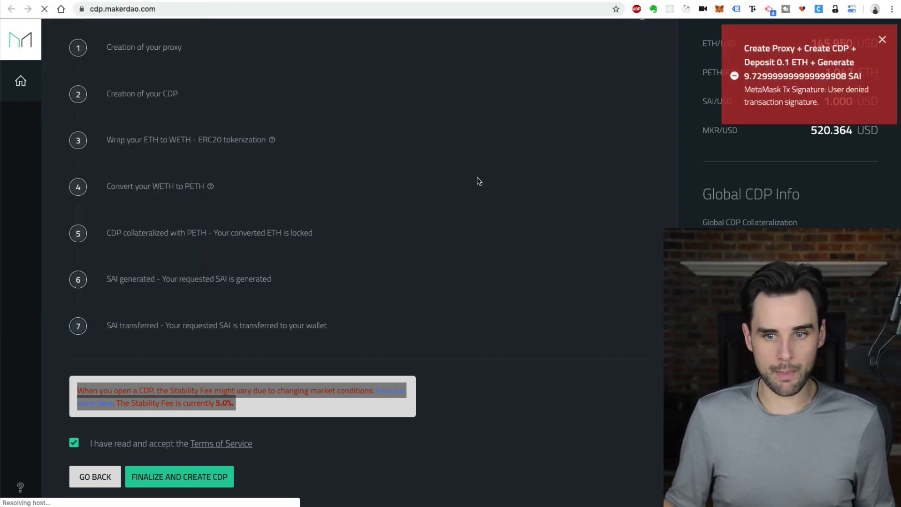
{"action": "scroll", "coordinate": [516, 253], "scroll_direction": "up", "scroll_amount": 5}
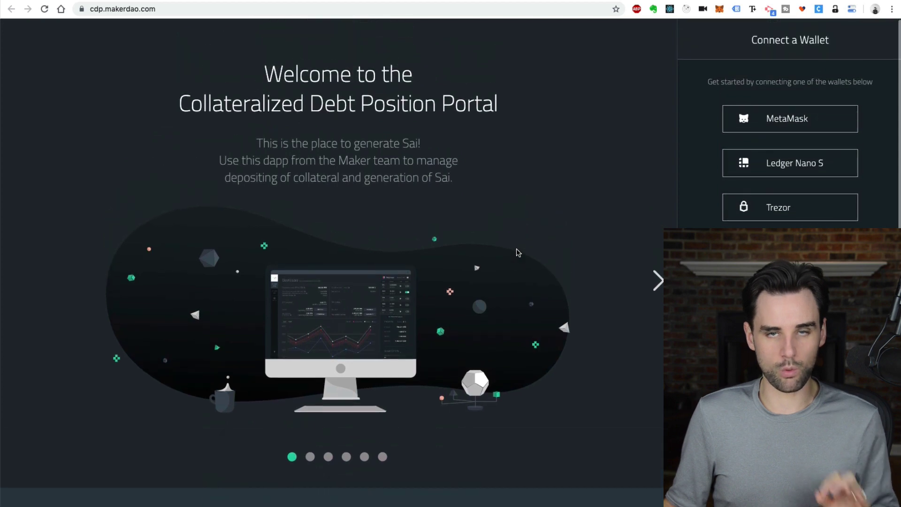